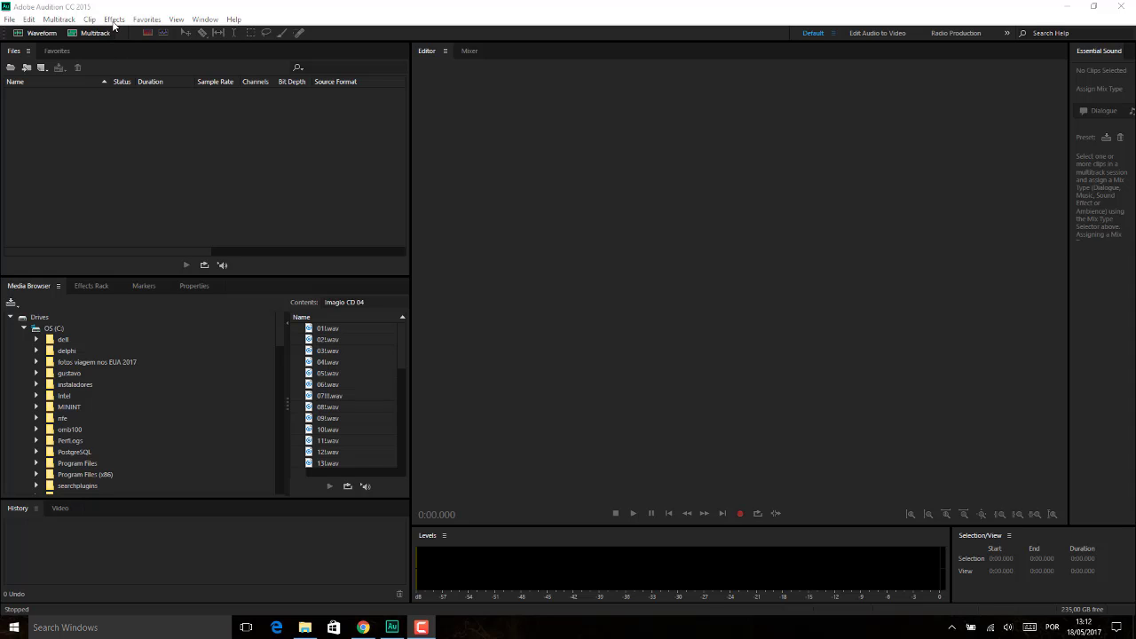
- Open the audio file "All of the stars Ed Sheeran, tradução A culpa é das estrelas.mp3" from the MUSICAS folder
left_click(165, 179)
double_click(165, 184)
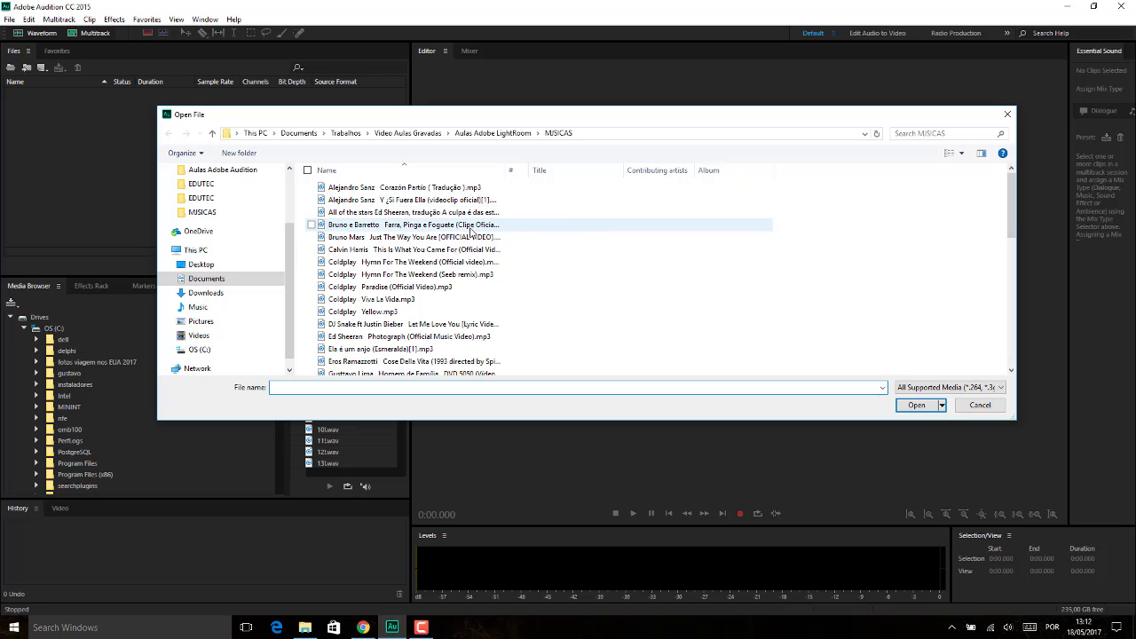
double_click(459, 213)
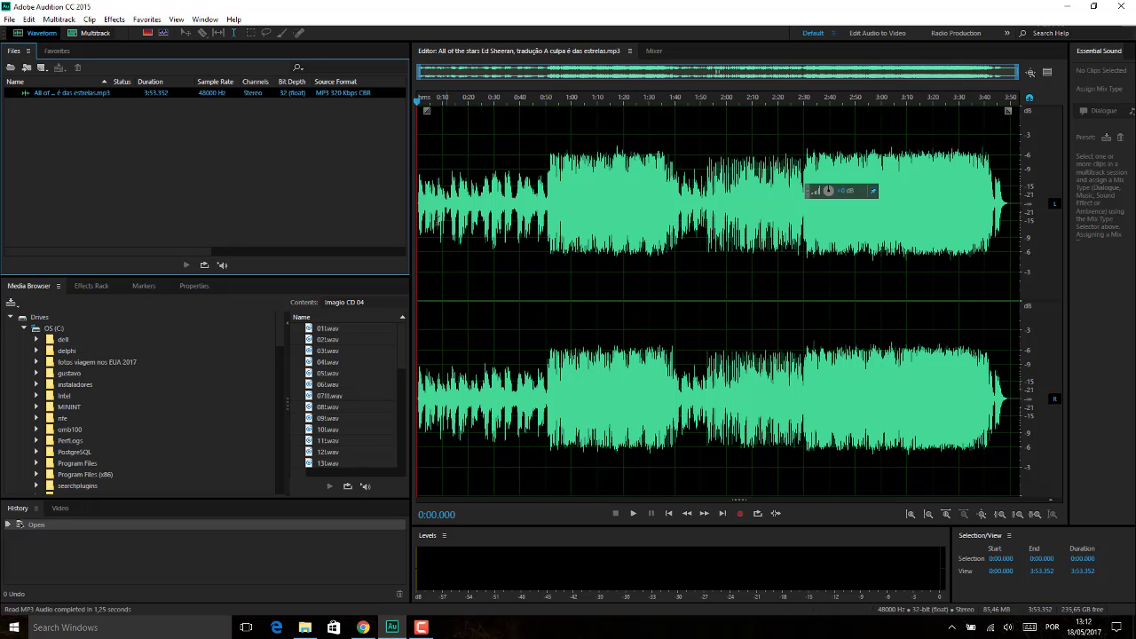
- Play the first seconds of the song, stop, and move the playhead to about 0:17
key("space")
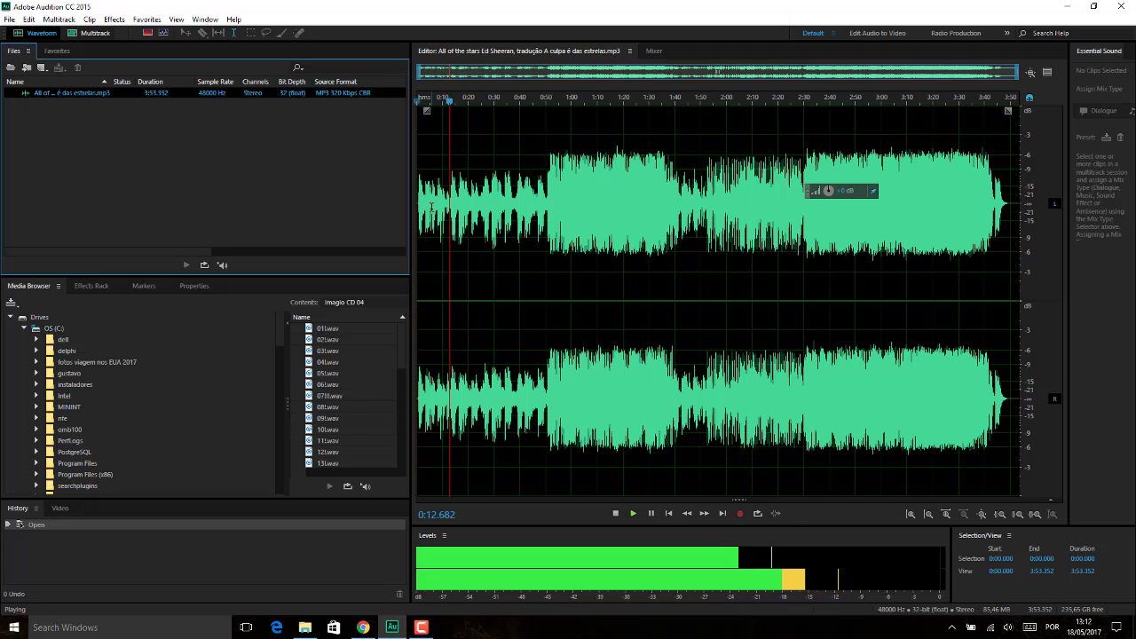
key("space")
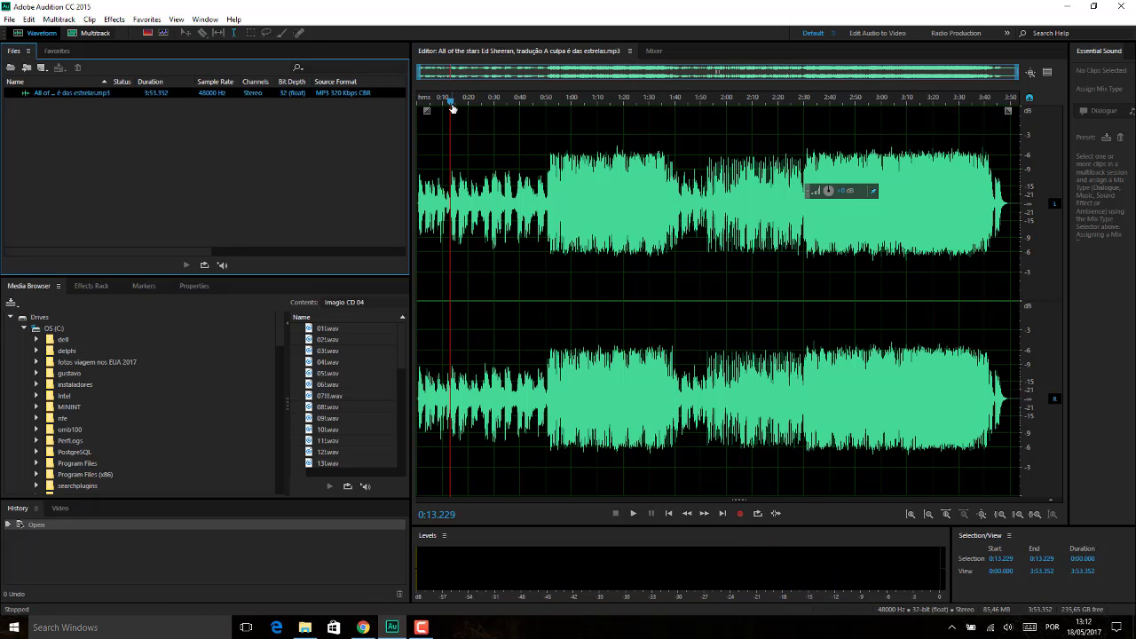
left_click_drag(452, 106, 470, 106)
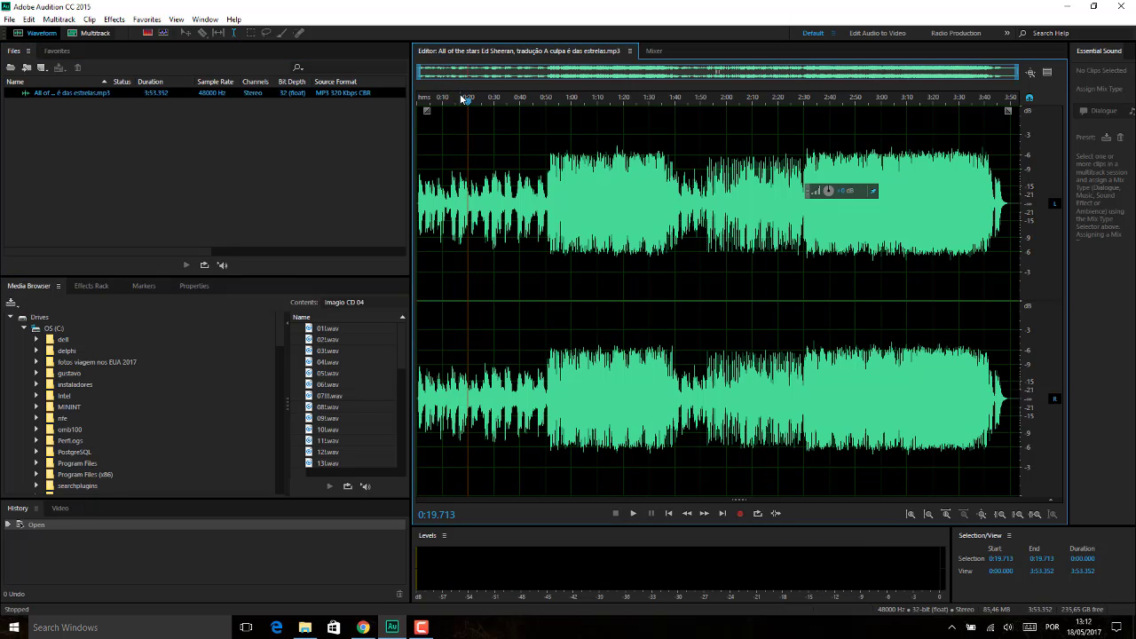
left_click_drag(465, 98, 460, 104)
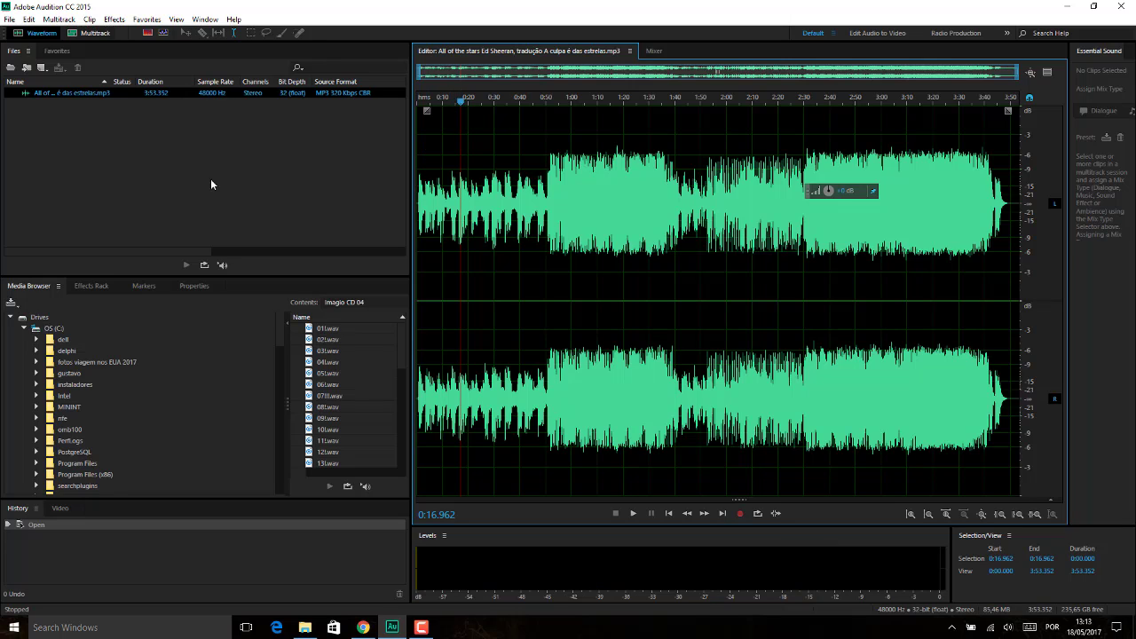
- Show the Effects Rack and look through its list of presets without choosing one
left_click(112, 19)
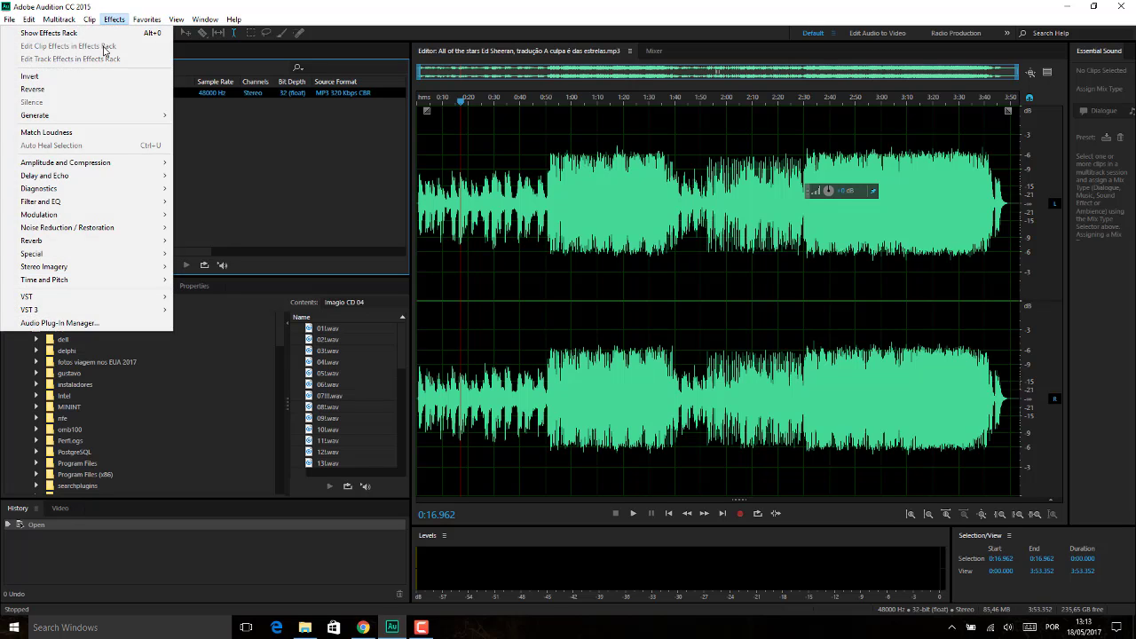
left_click(272, 174)
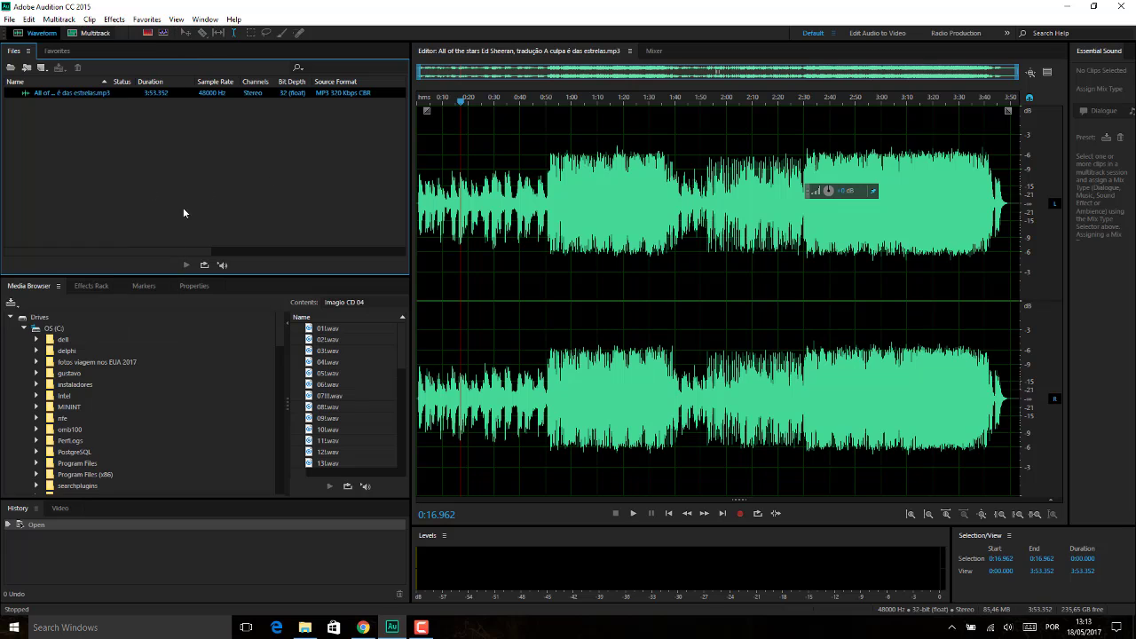
left_click(96, 284)
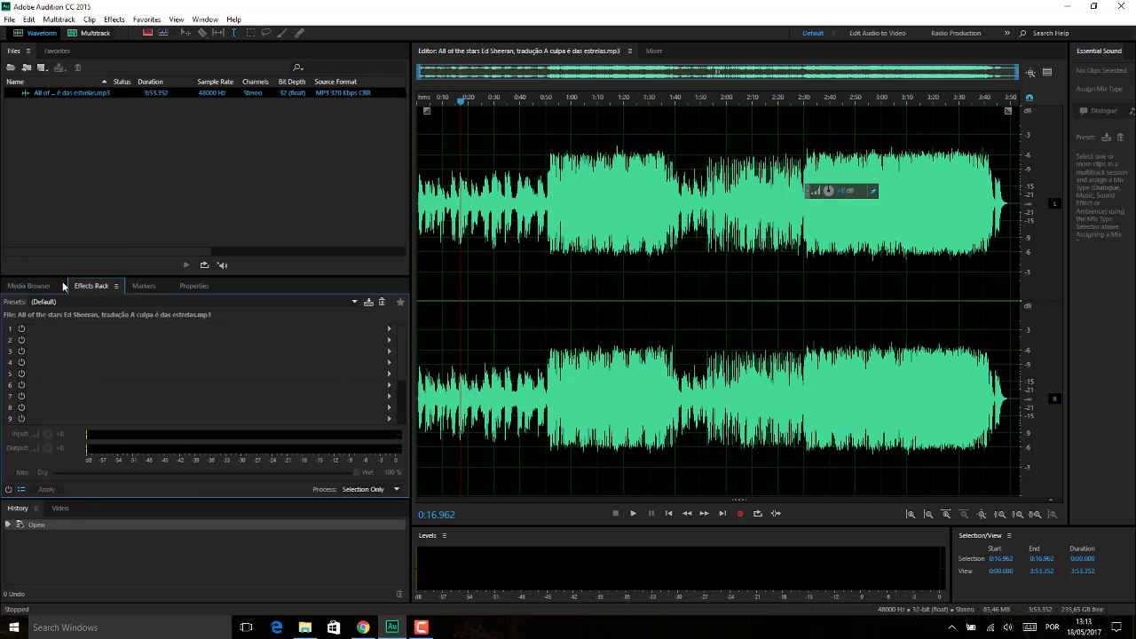
left_click(353, 302)
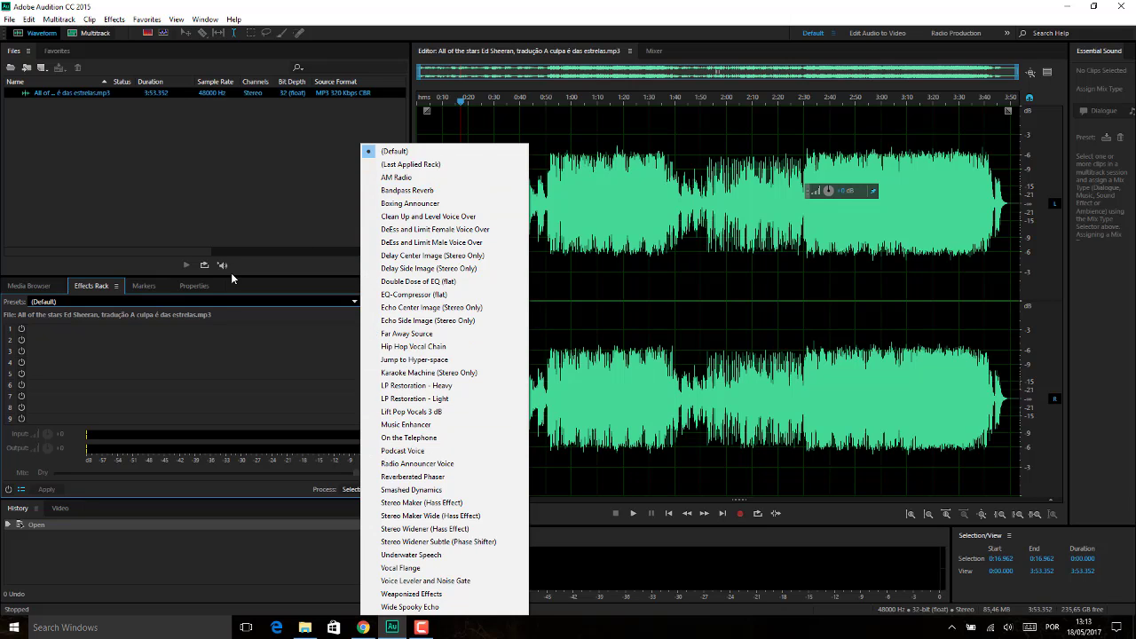
left_click(263, 181)
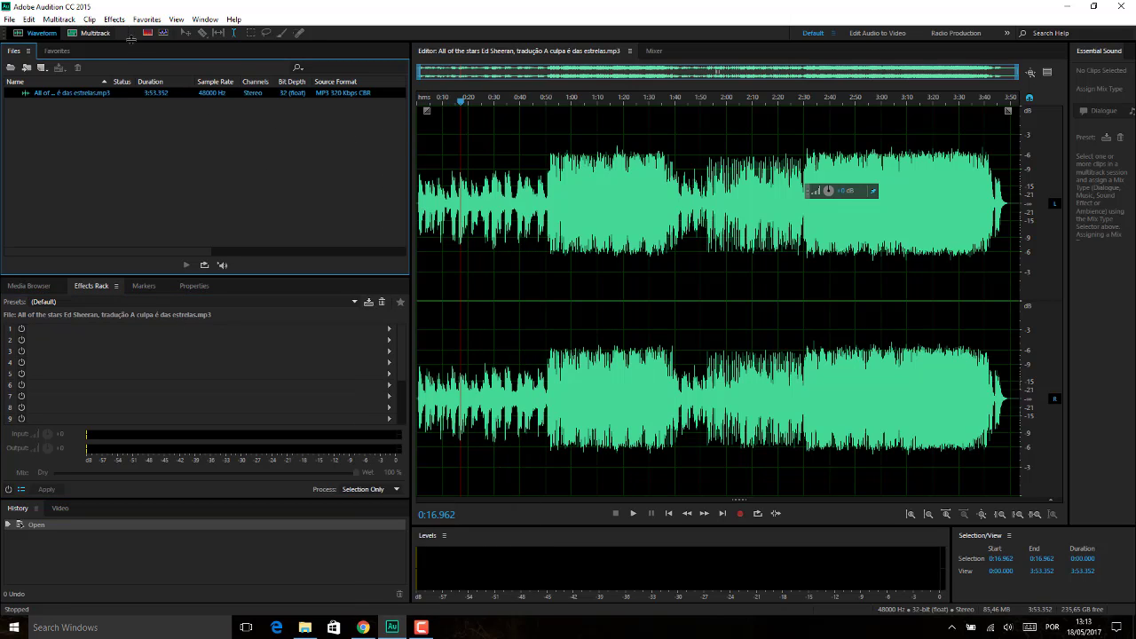
left_click(114, 18)
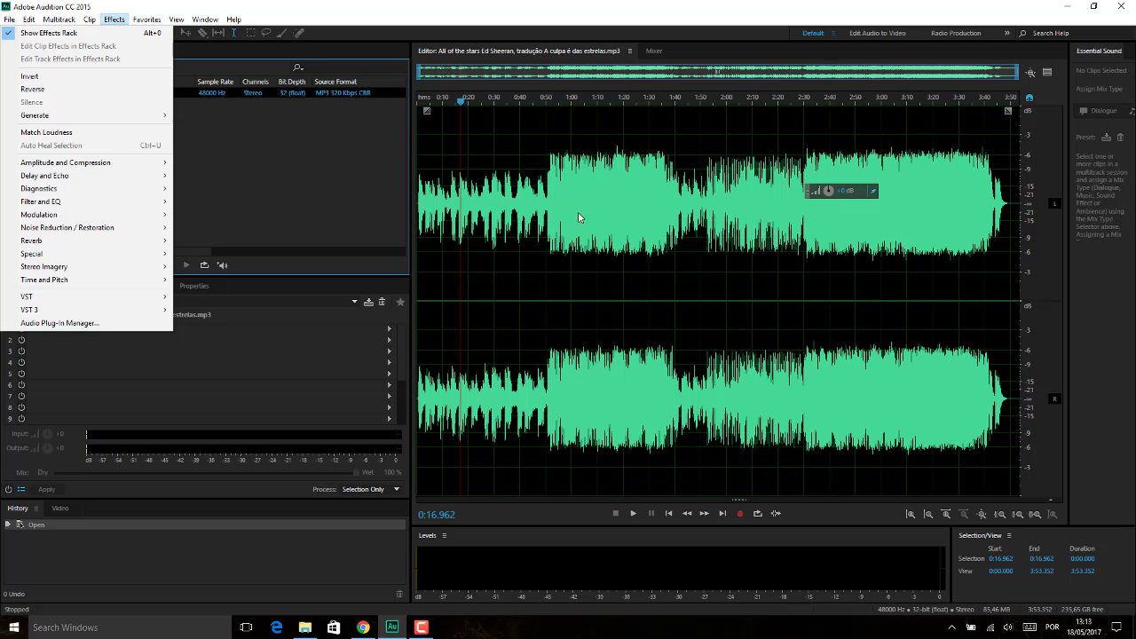
left_click(89, 20)
left_click(112, 20)
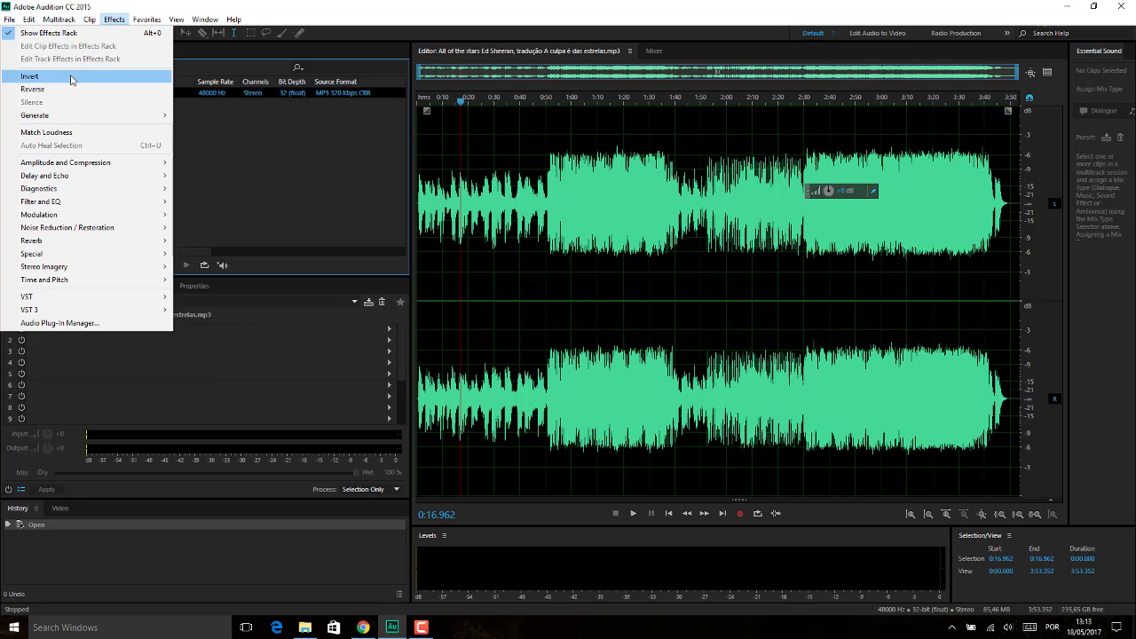
left_click(302, 213)
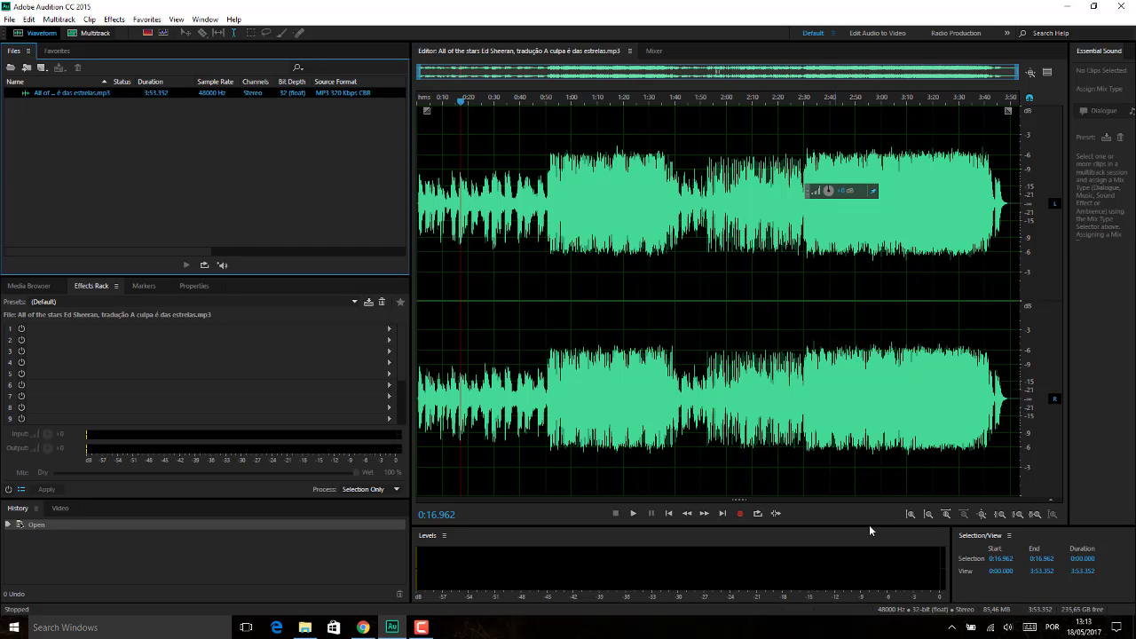
- Apply the Invert effect to the entire waveform
left_click(946, 516)
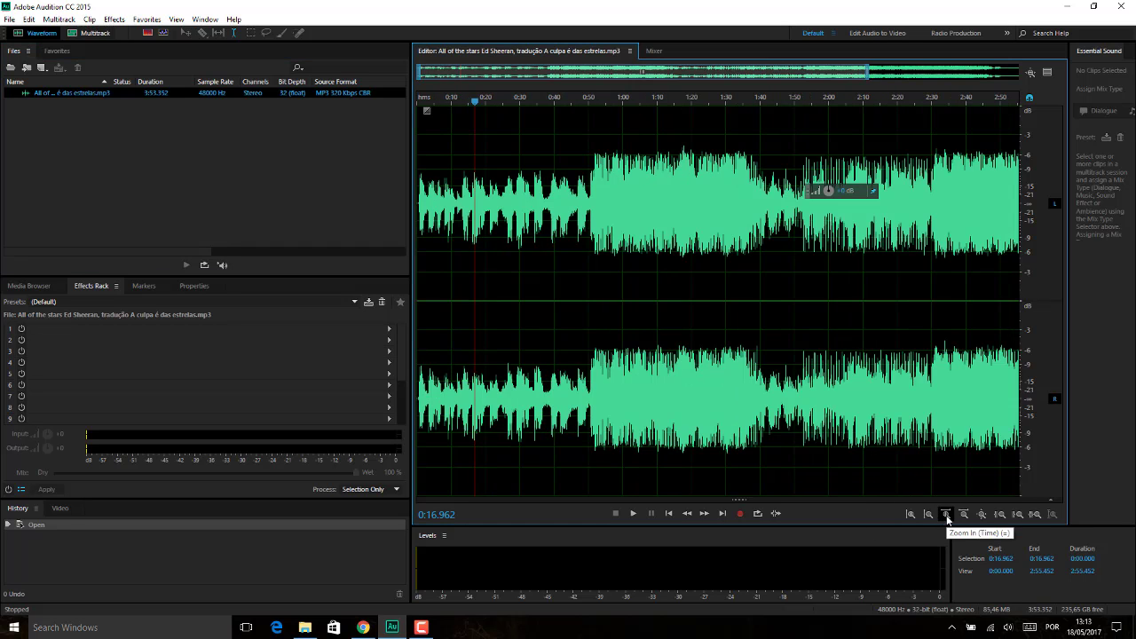
left_click(946, 517)
left_click(946, 517)
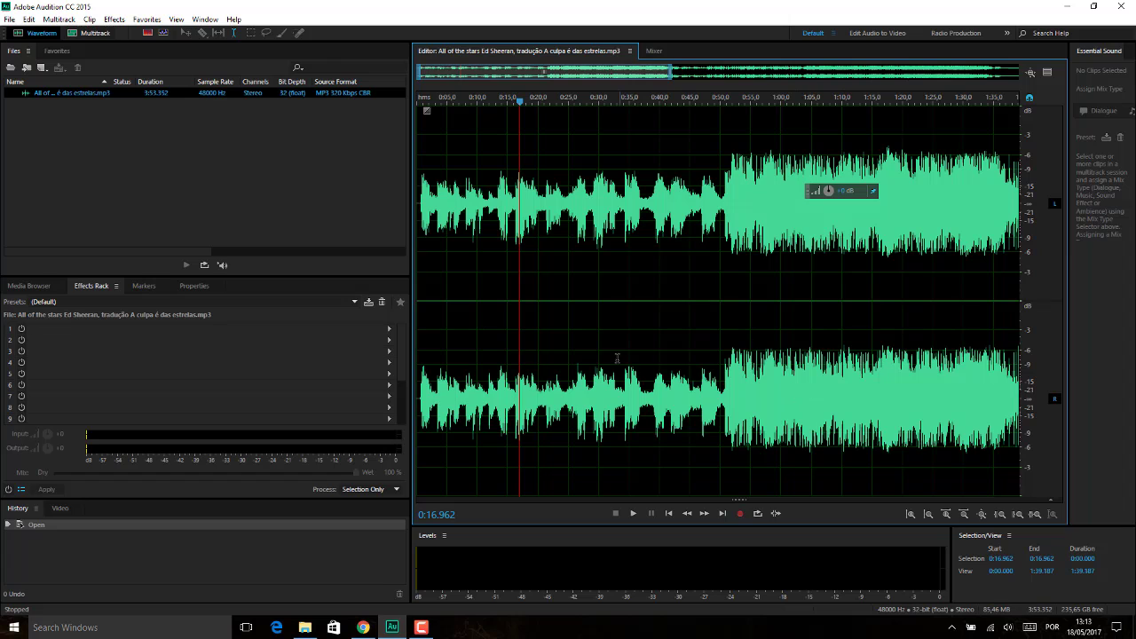
left_click(964, 515)
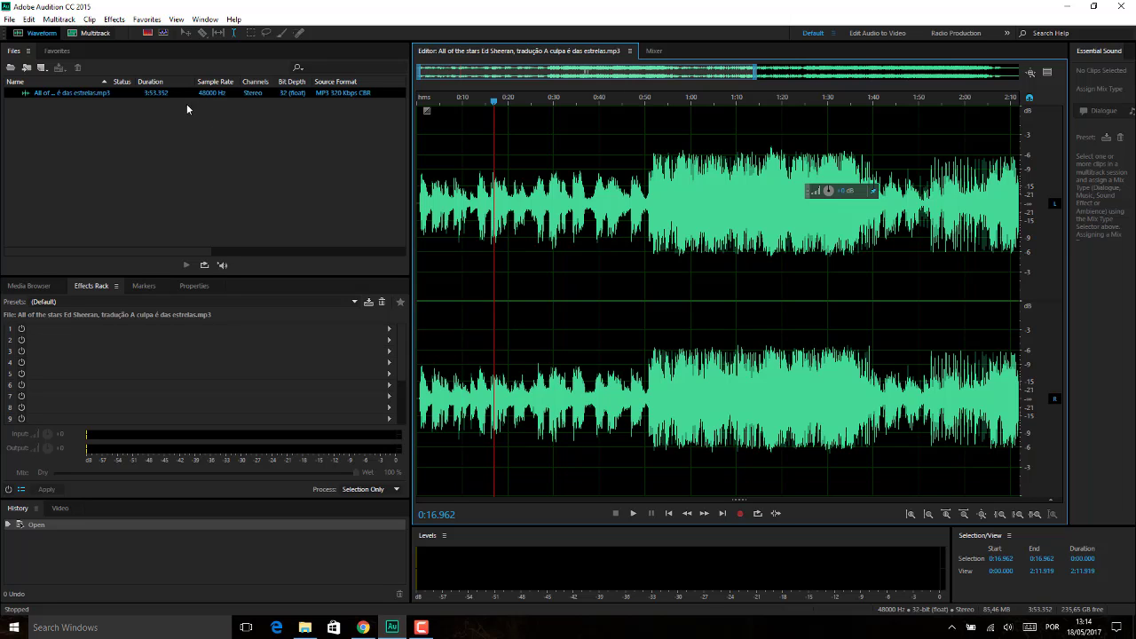
left_click(113, 19)
mouse_move(89, 19)
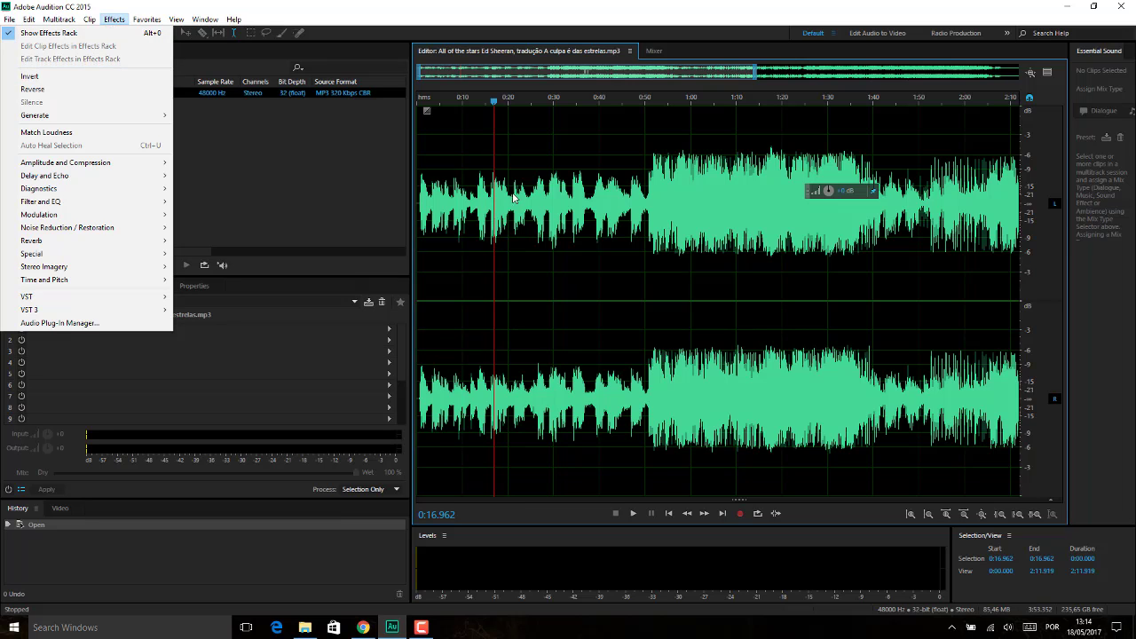
left_click(84, 78)
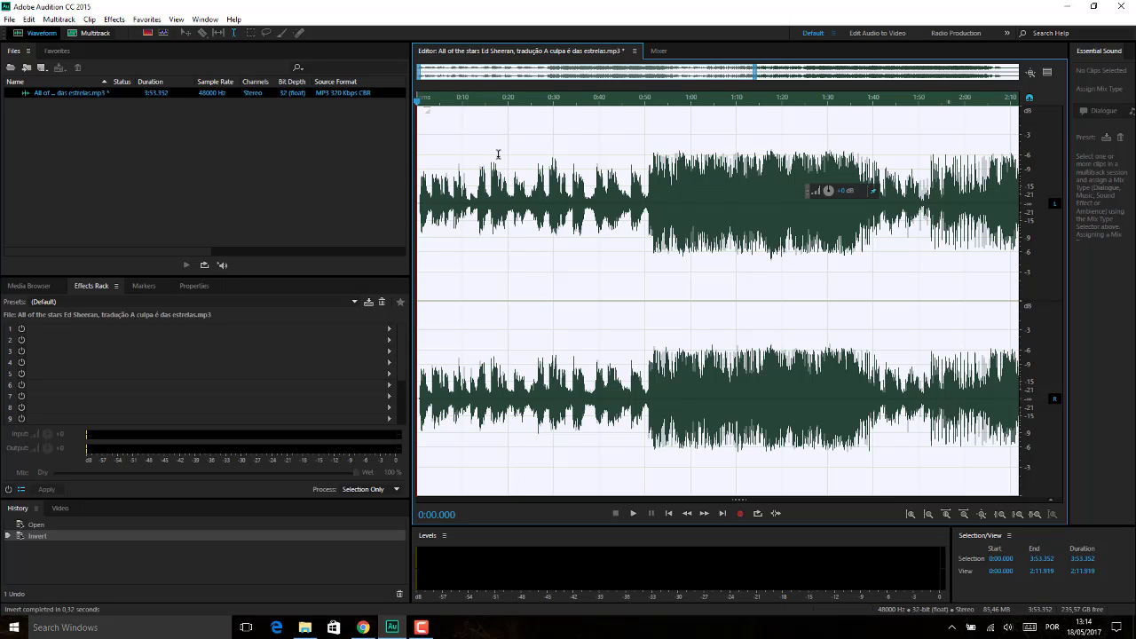
- Play the inverted audio from about 0:01 to hear the effect, and stop playback
left_click(422, 219)
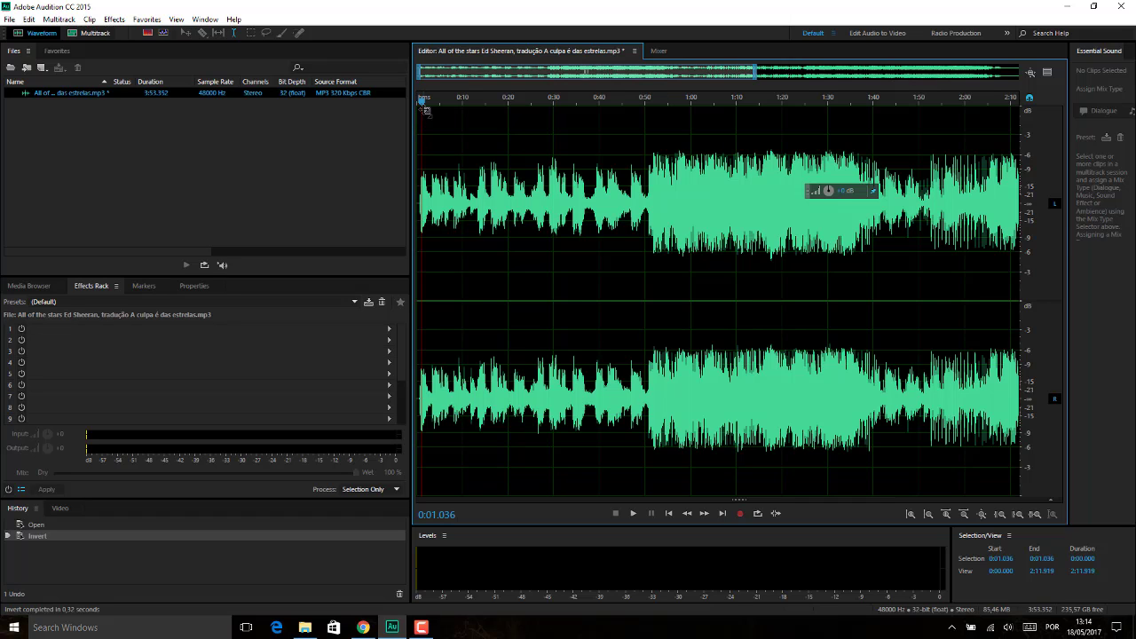
key("space")
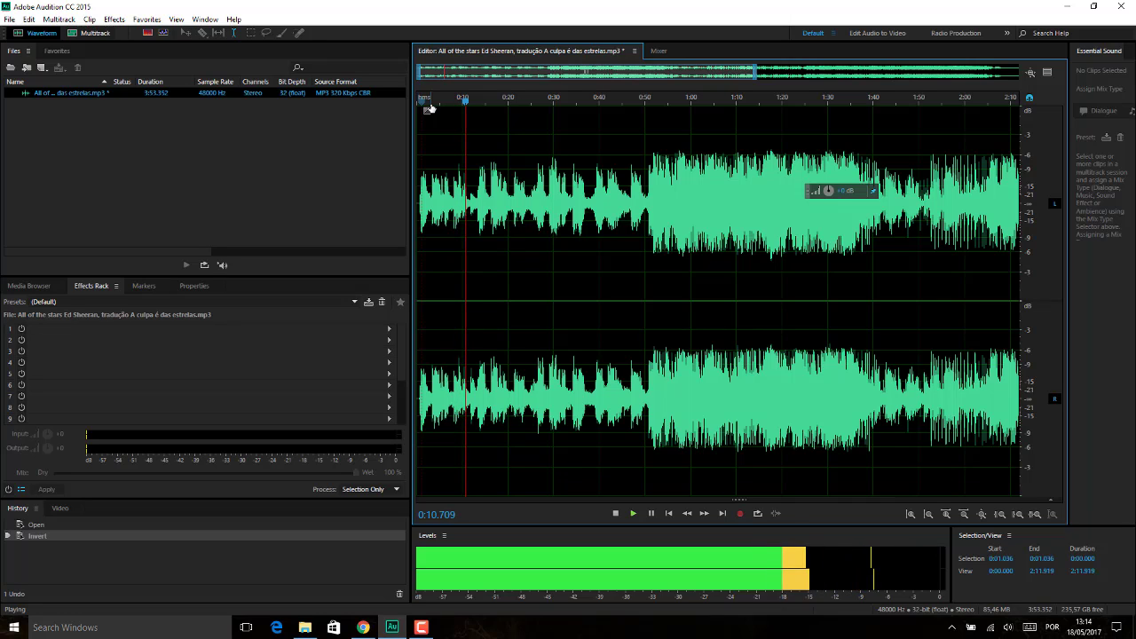
key("space")
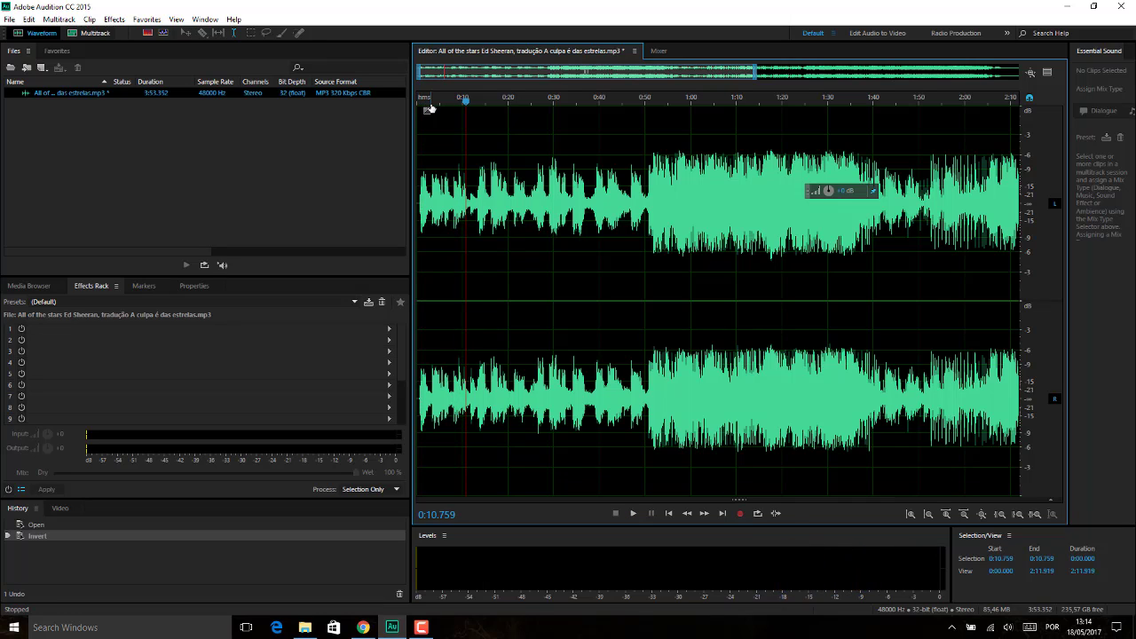
key("space")
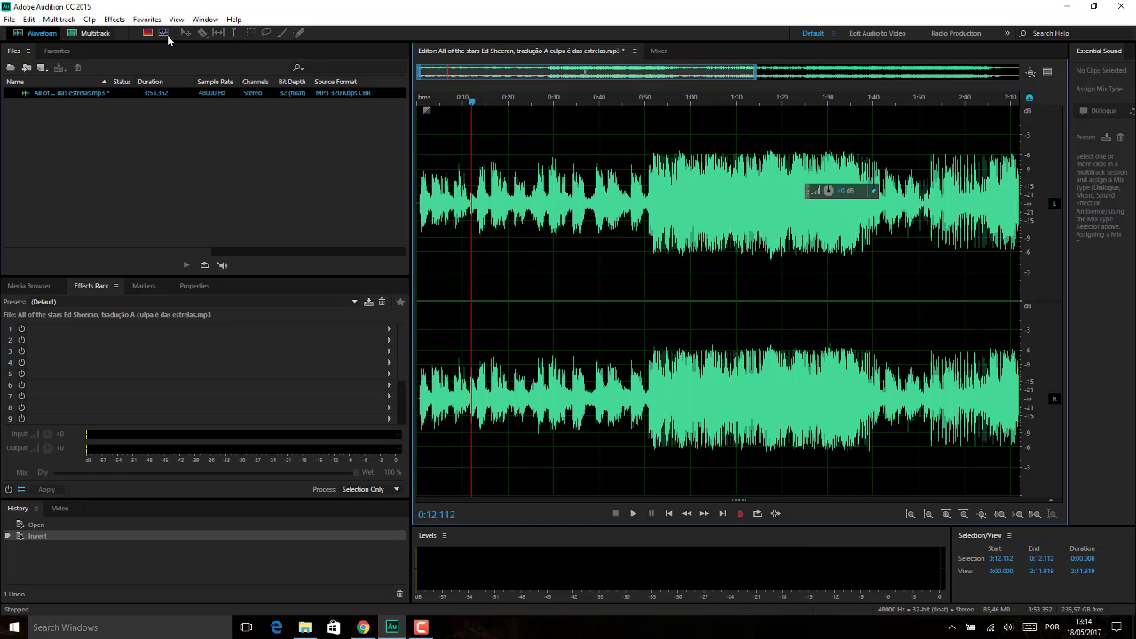
- Apply the Invert effect to the whole song a second time to restore its original polarity
left_click(115, 20)
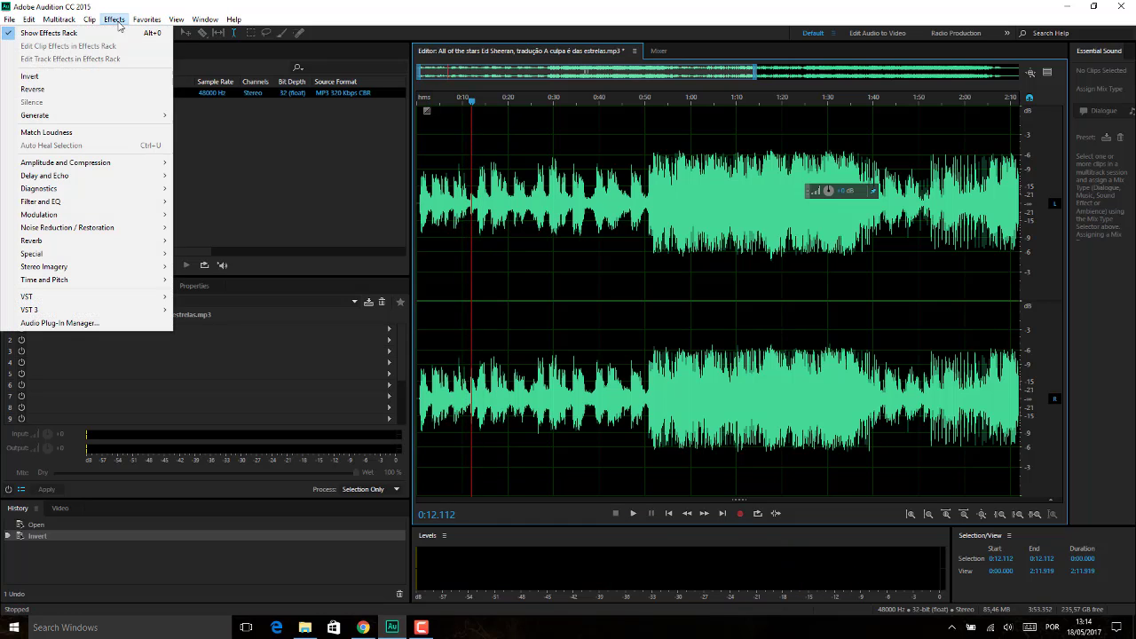
left_click(93, 77)
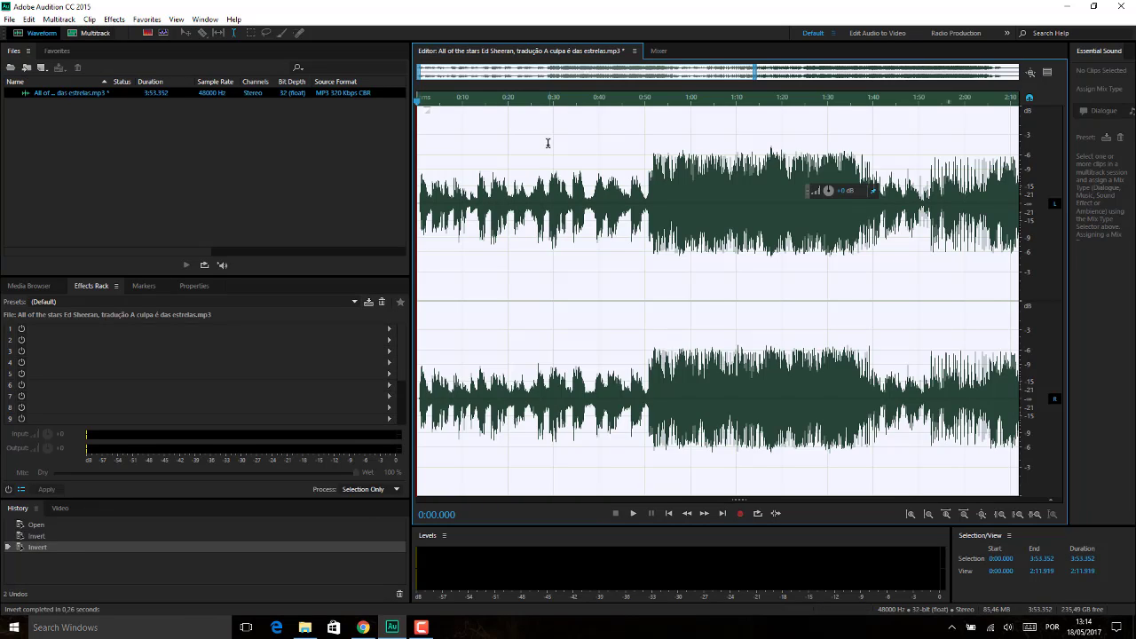
- Clear the selection, place the playhead at 0:20, and listen to a short passage from there
left_click(105, 25)
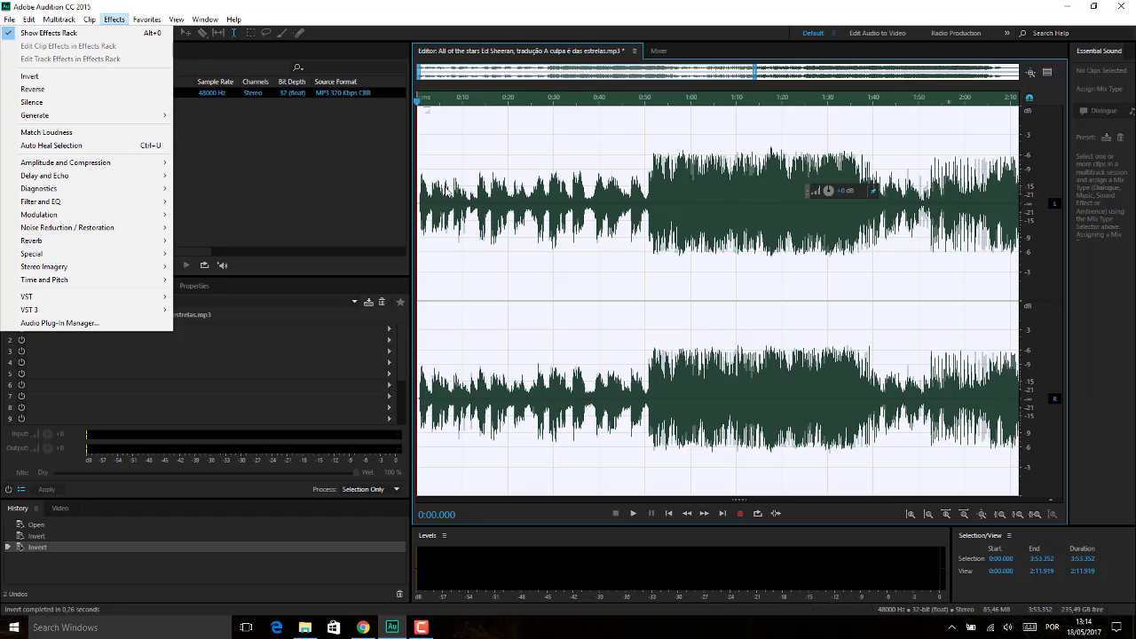
left_click(510, 227)
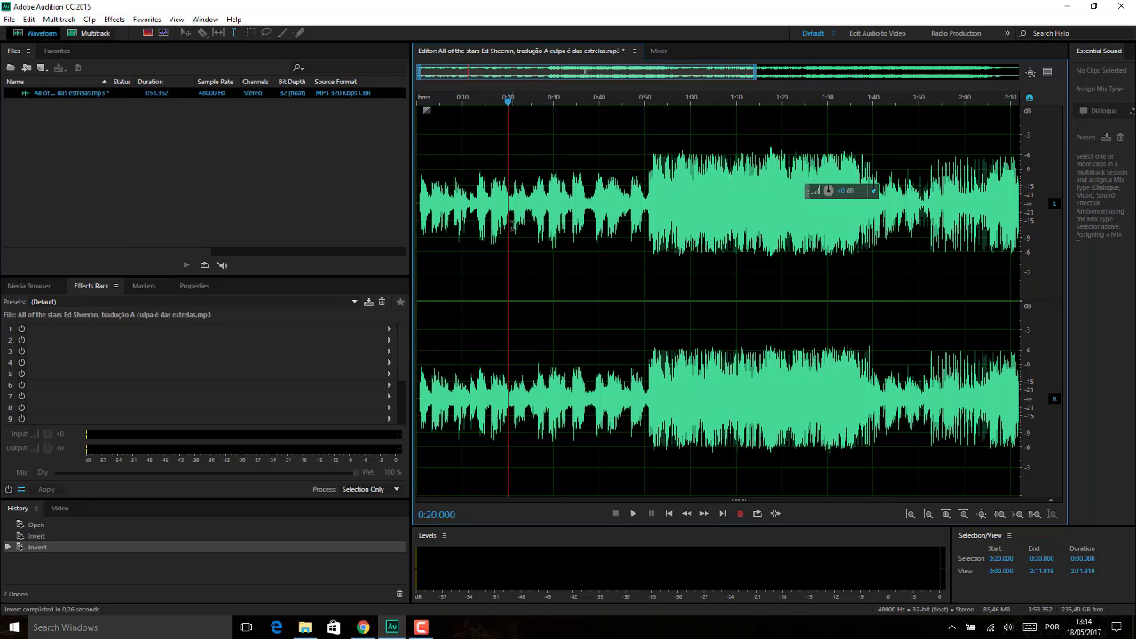
key("space")
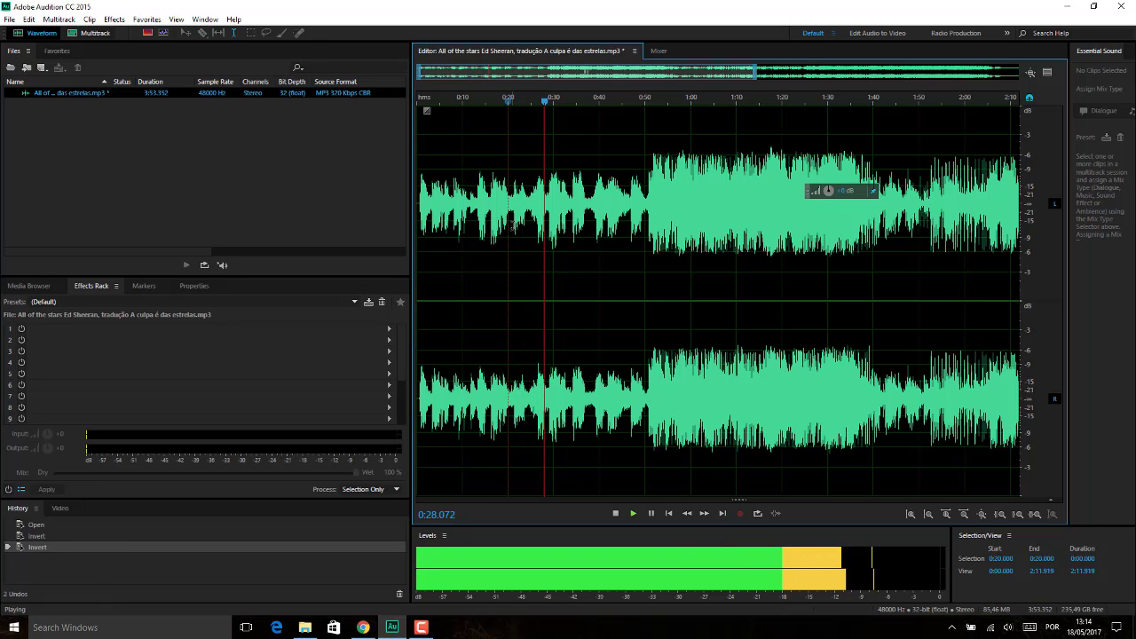
key("space")
key("space")
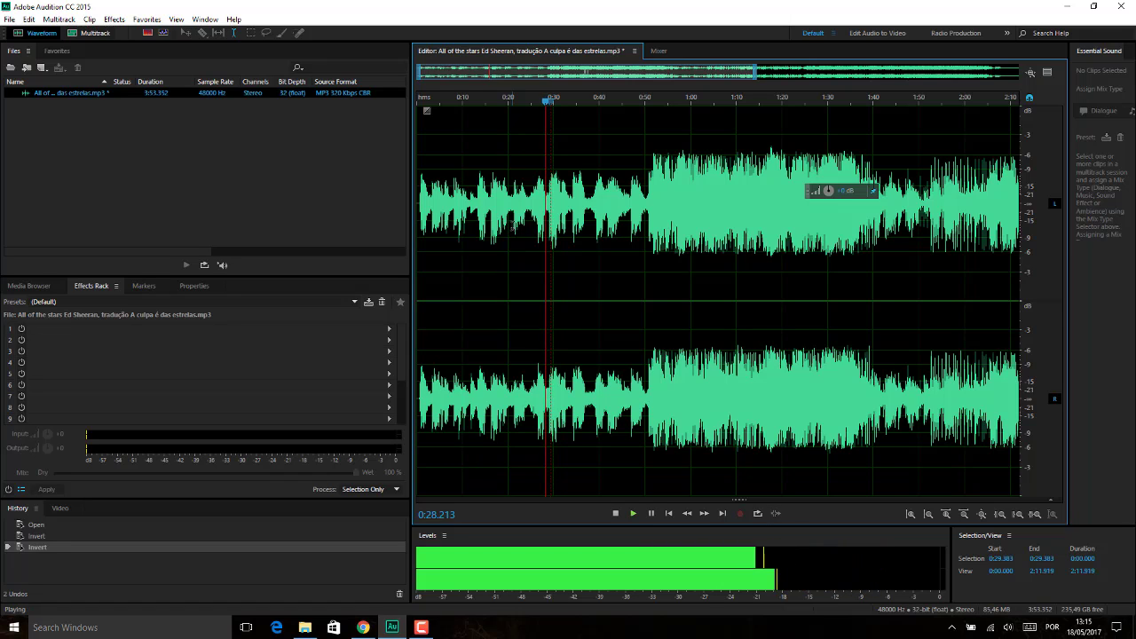
key("space")
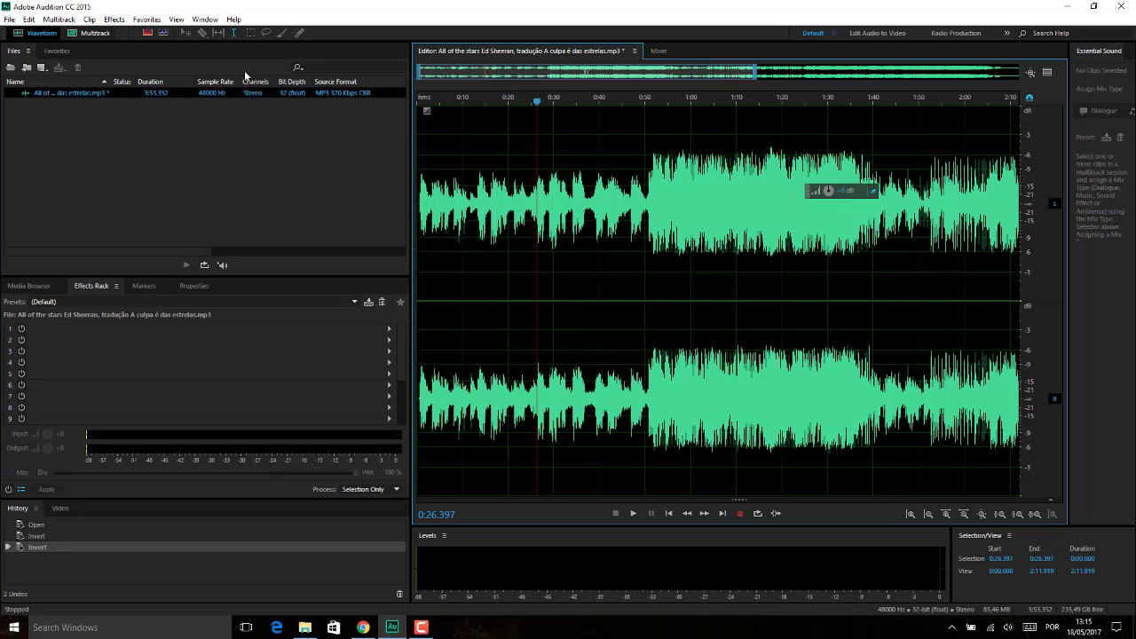
- Place the playhead at the start of the song and apply the Reverse effect to the entire waveform
left_click(418, 216)
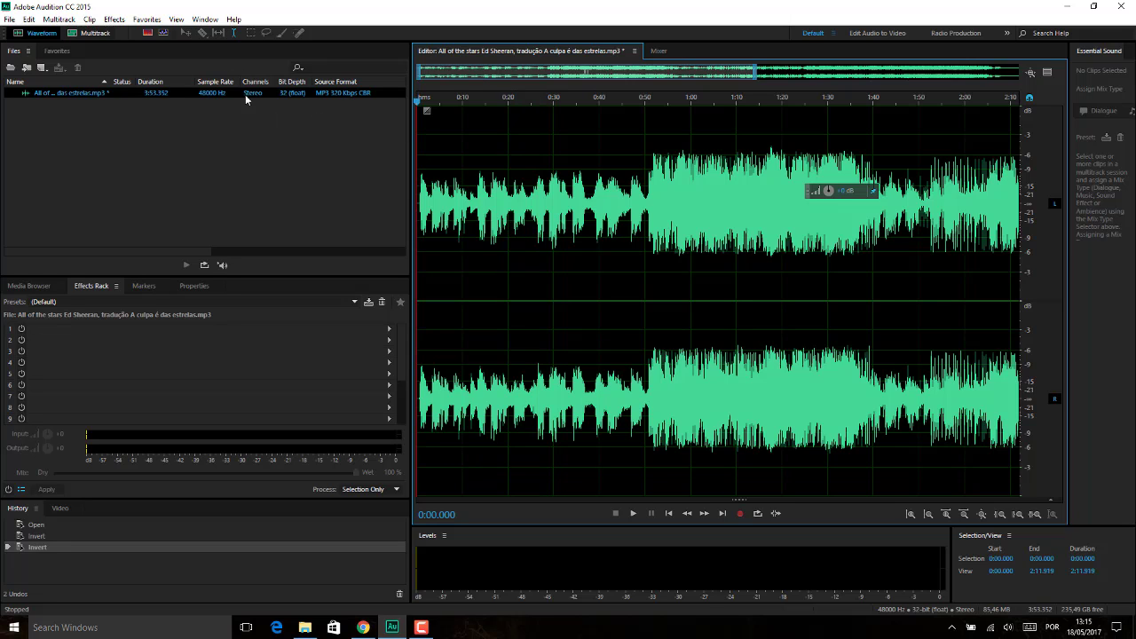
left_click(115, 18)
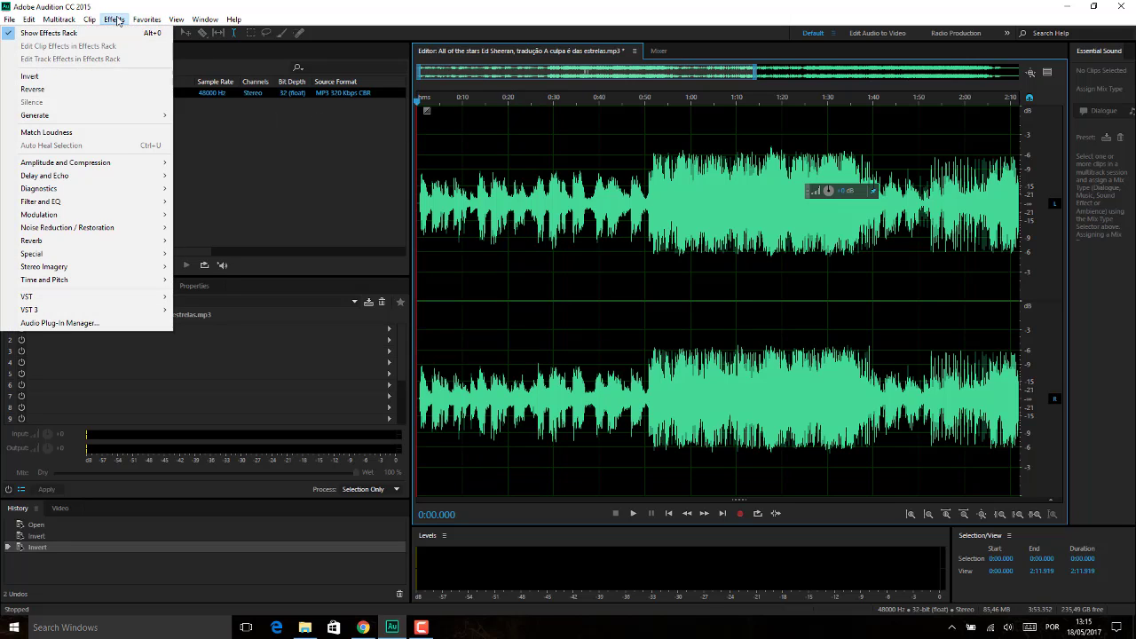
left_click(53, 89)
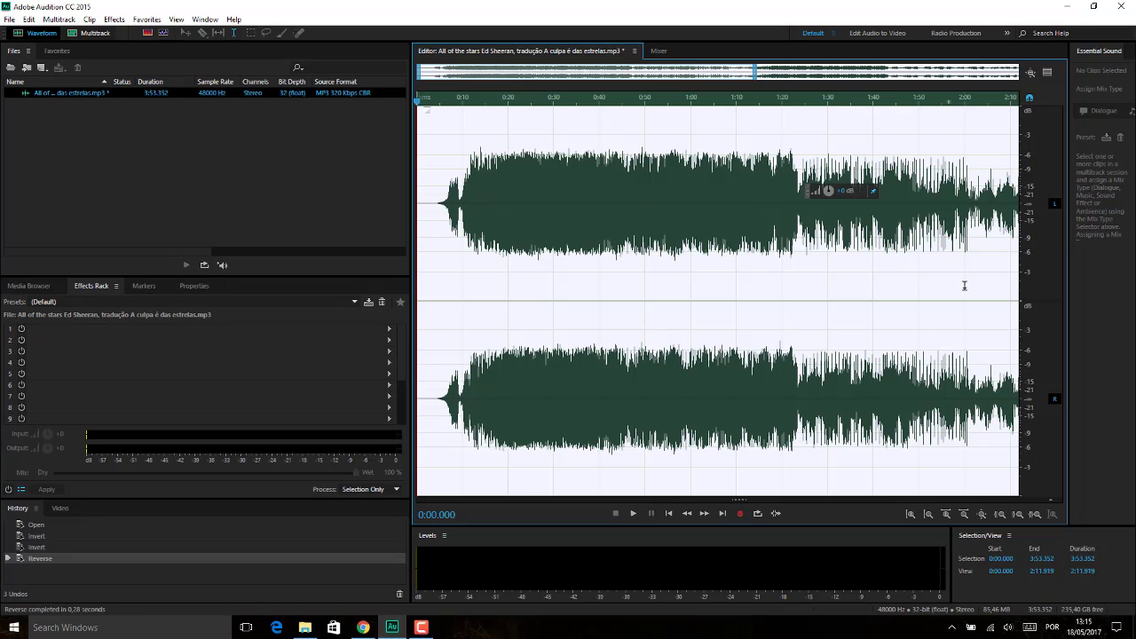
- Listen to the reversed song from about 0:05, jump to about 1:32 for another passage, and stop playback
left_click(439, 243)
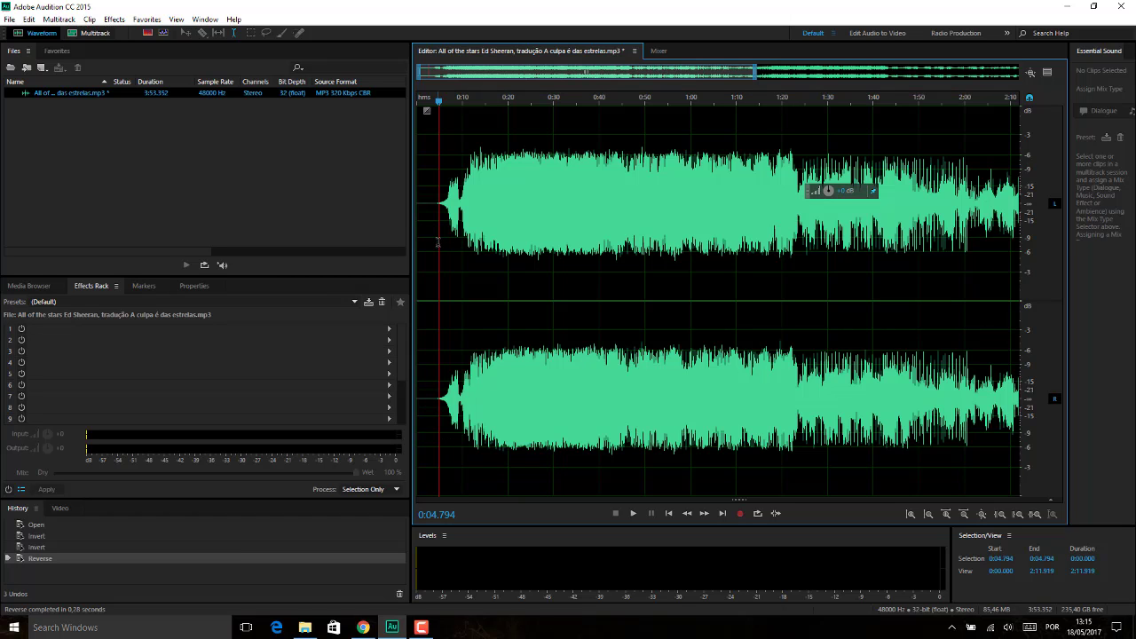
key("space")
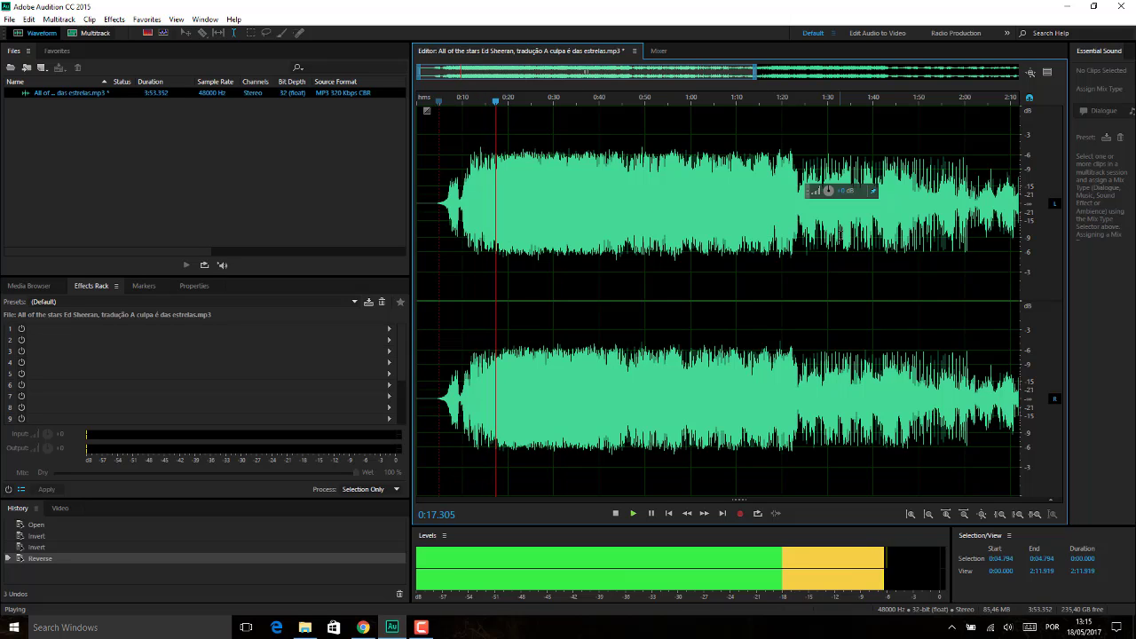
left_click(841, 232)
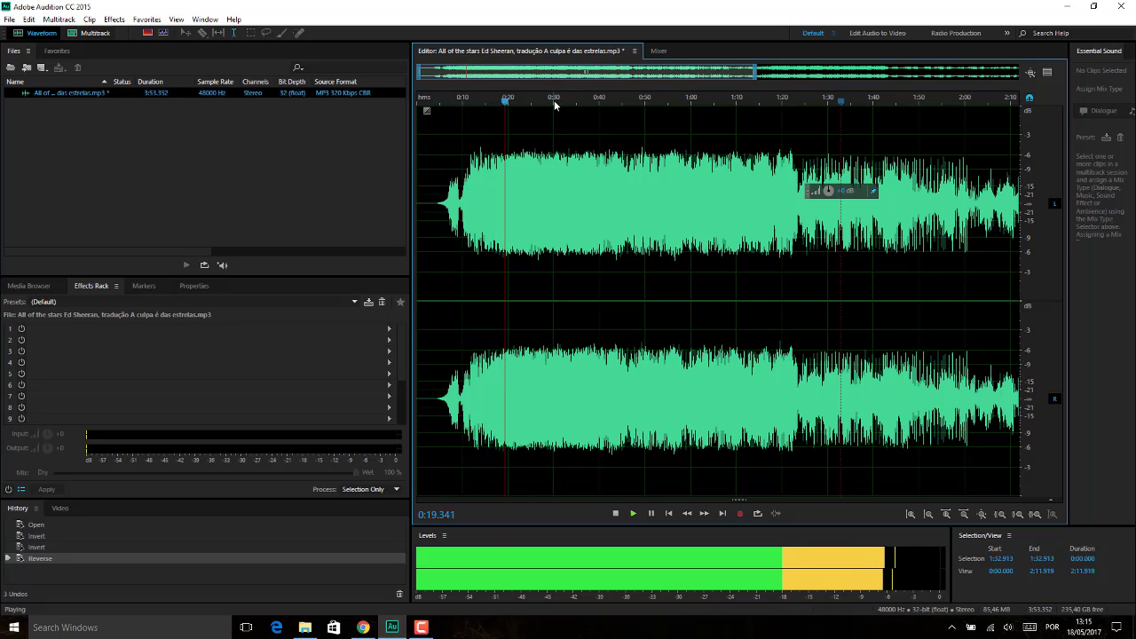
left_click_drag(825, 101, 835, 103)
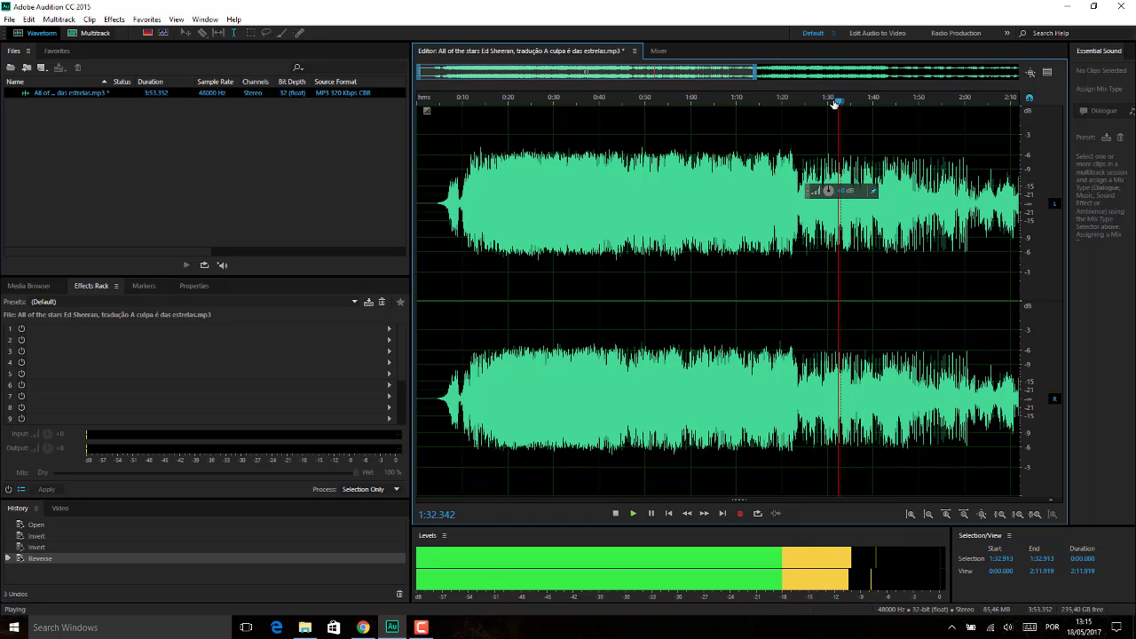
key("space")
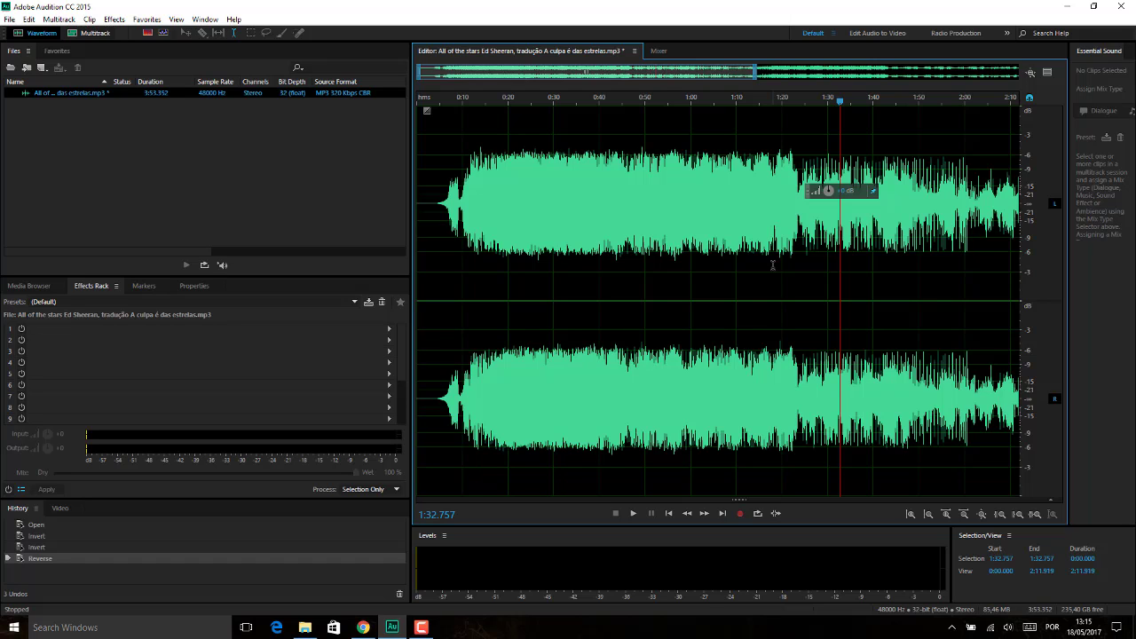
- Apply the Reverse effect to the whole song again, clear the selection, and play the opening seconds
left_click(114, 19)
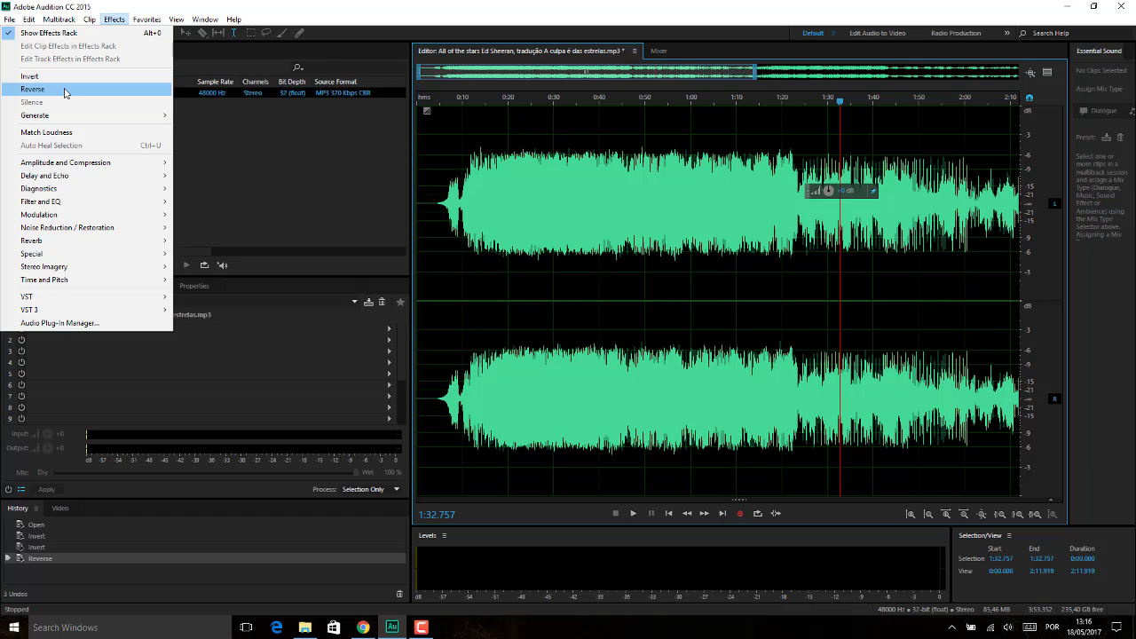
left_click(62, 90)
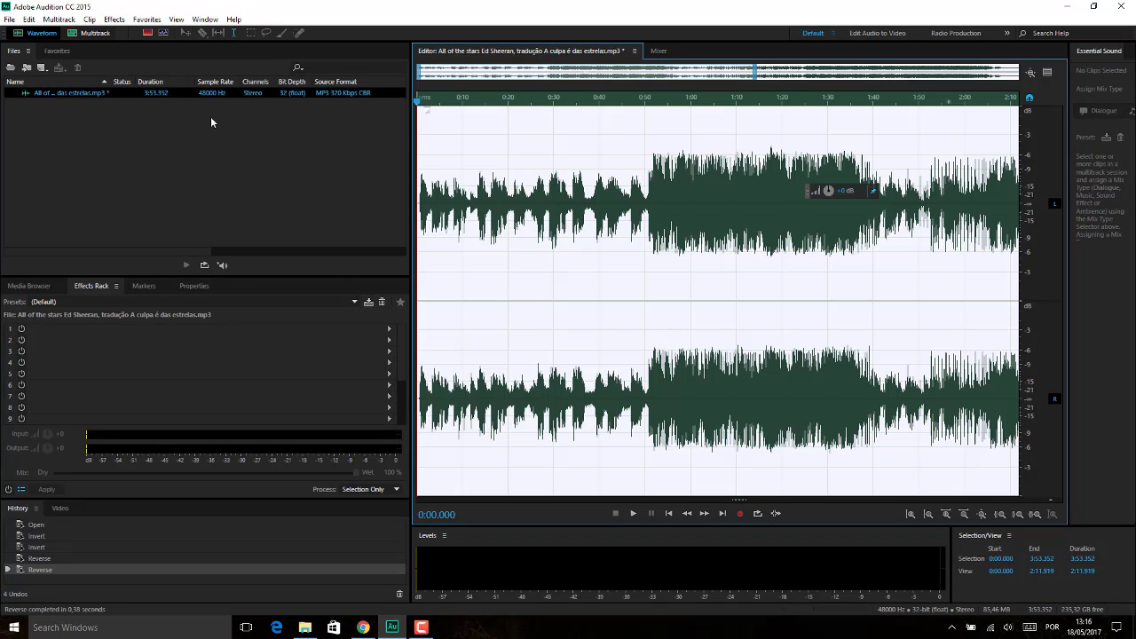
key("ctrl+shift+a")
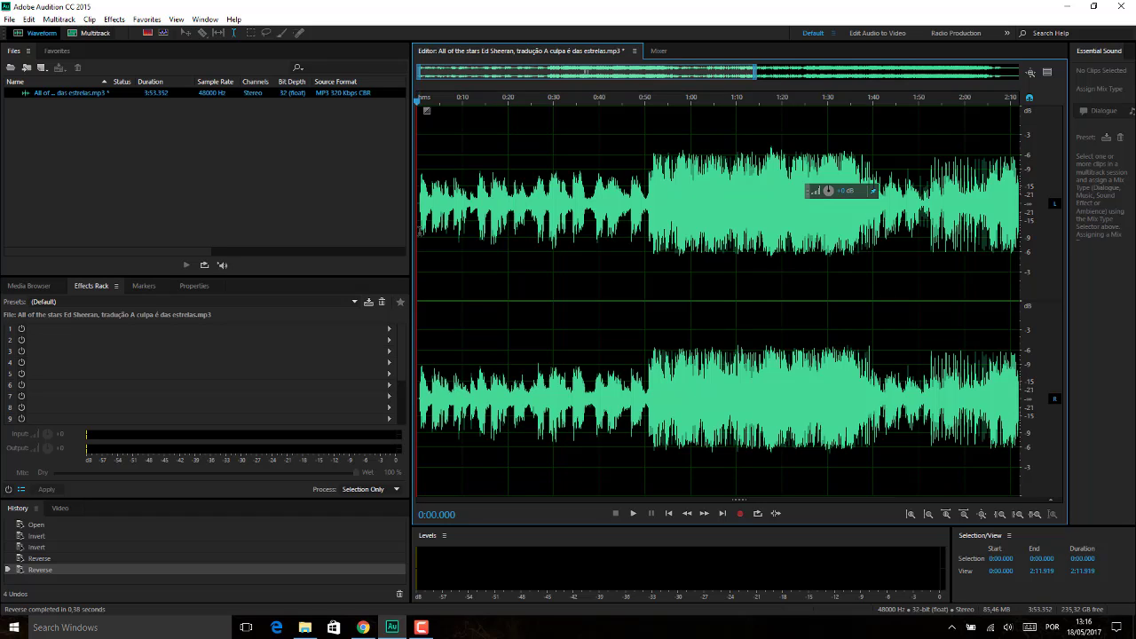
key("space")
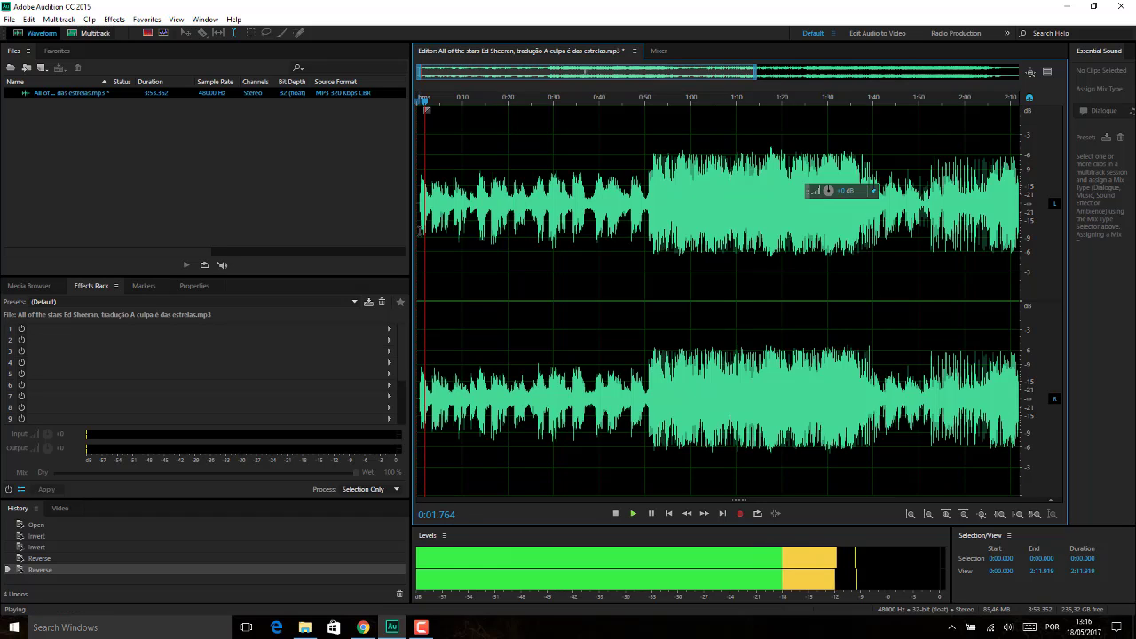
key("space")
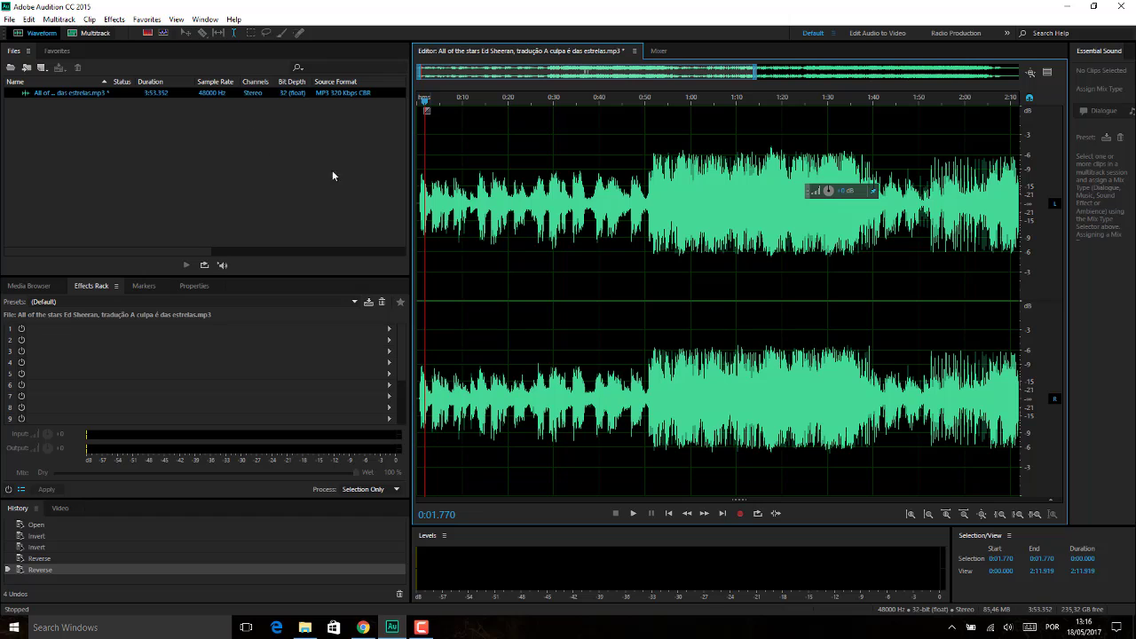
- Play short passages from about 0:54 and from 0:50 to locate where the louder section begins
left_click(114, 19)
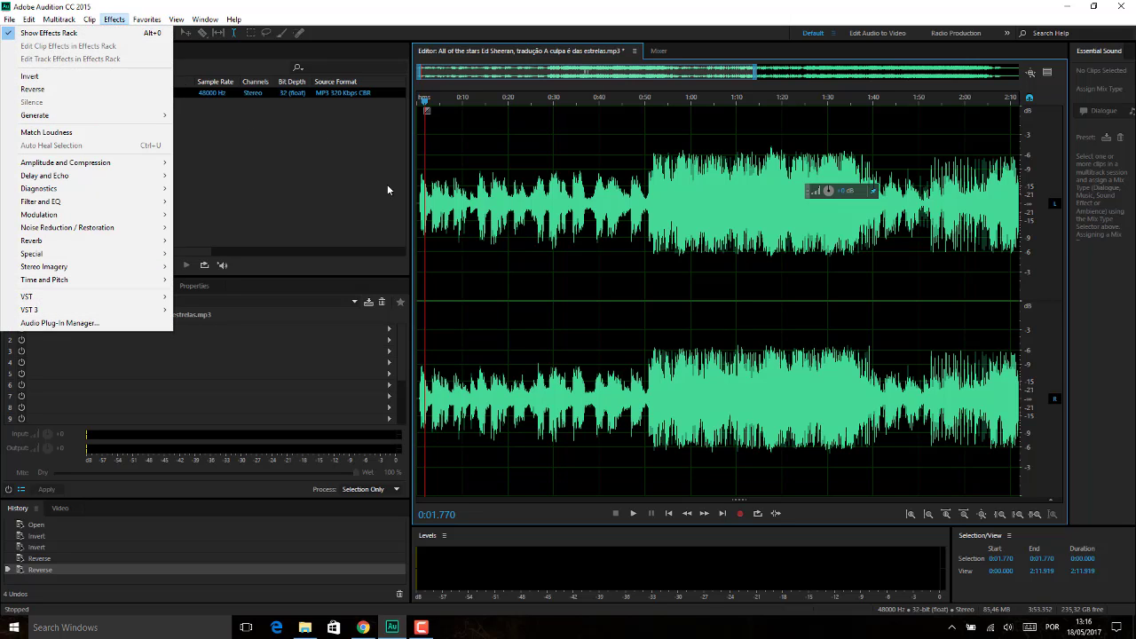
left_click(434, 213)
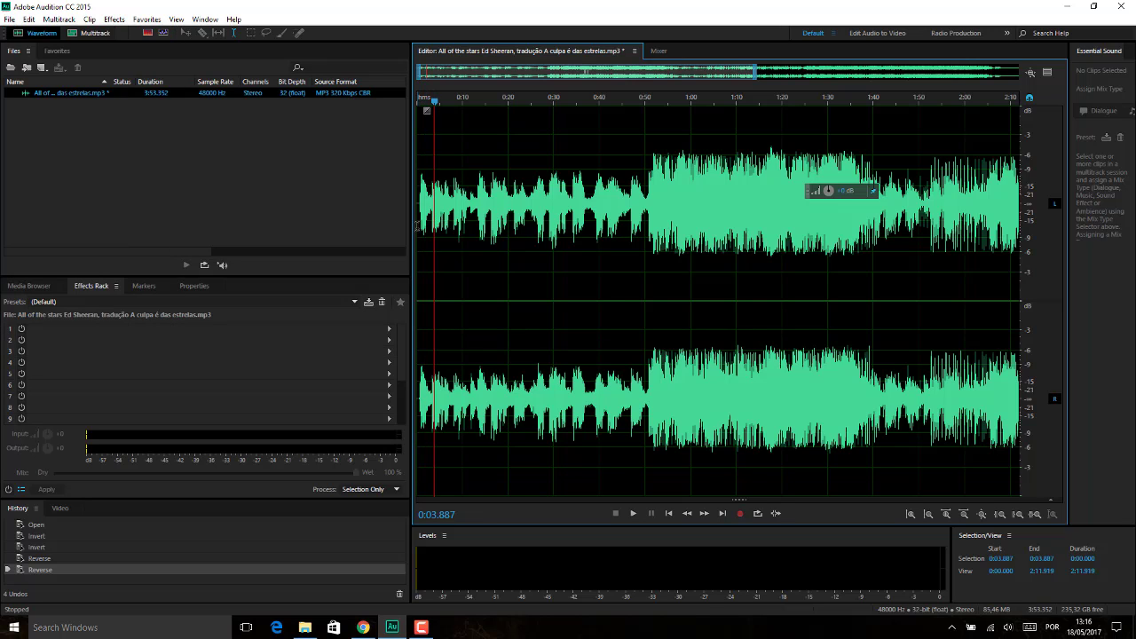
left_click(416, 226)
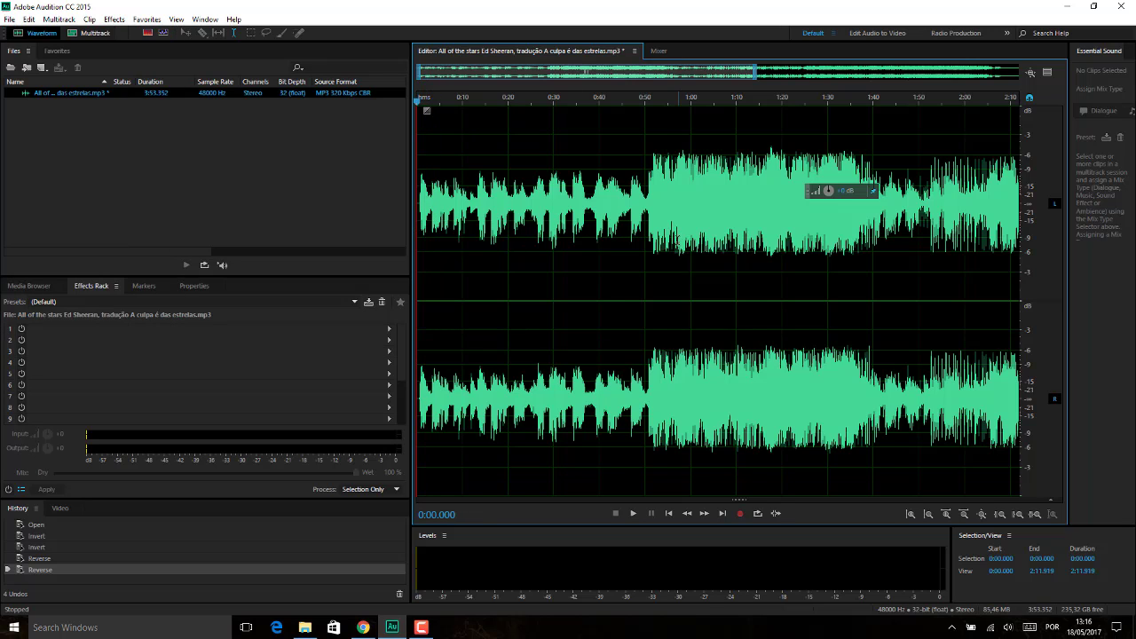
left_click(666, 242)
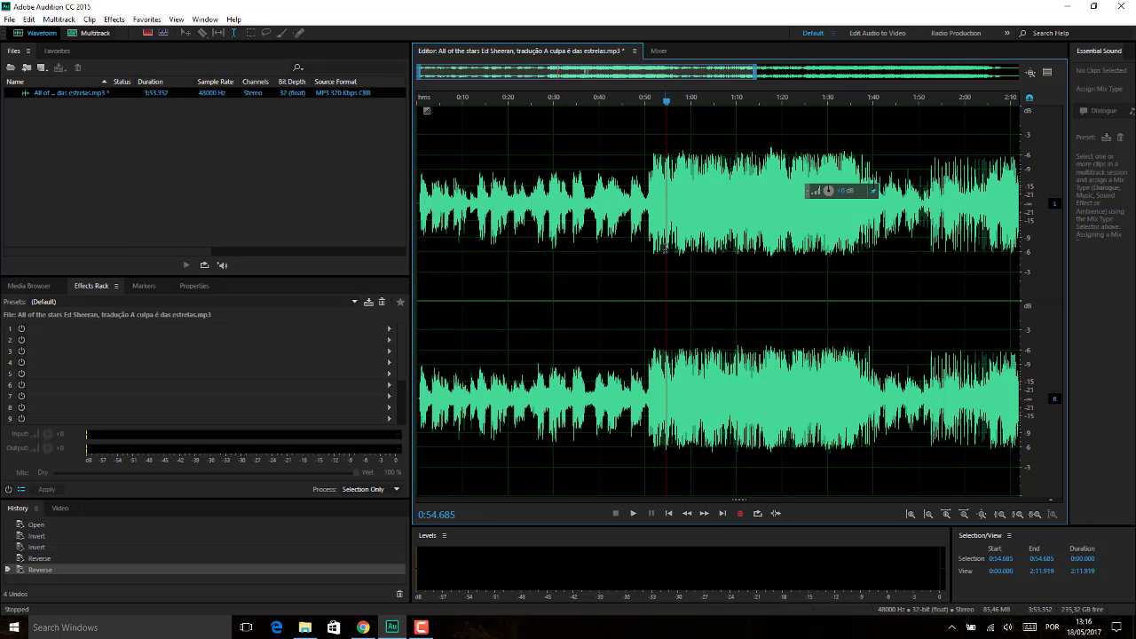
key("space")
key("space")
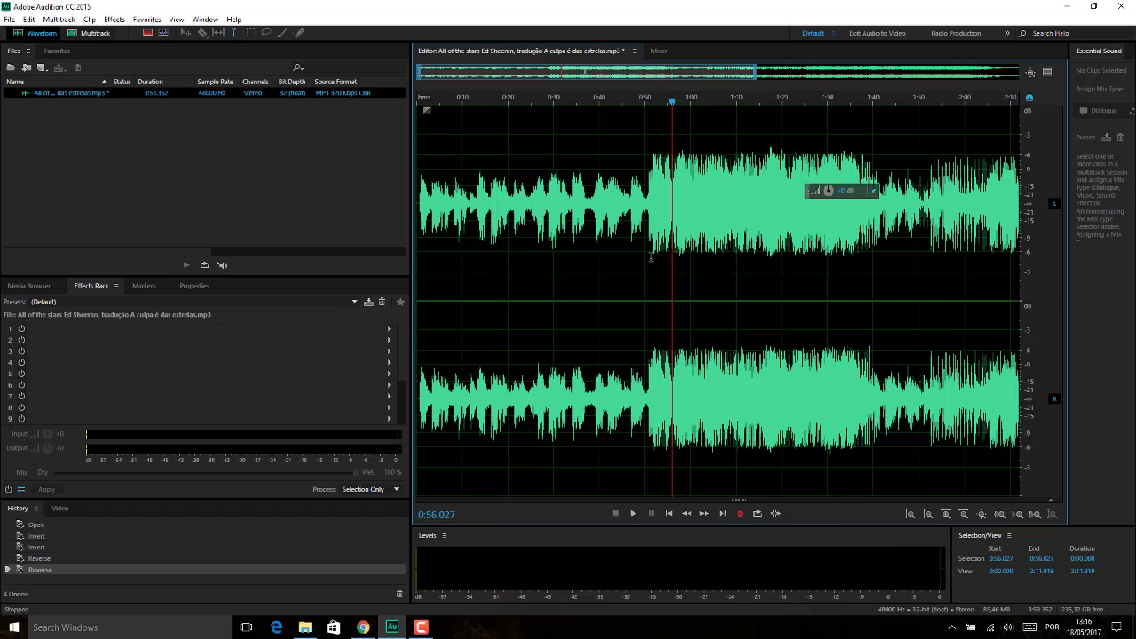
key("space")
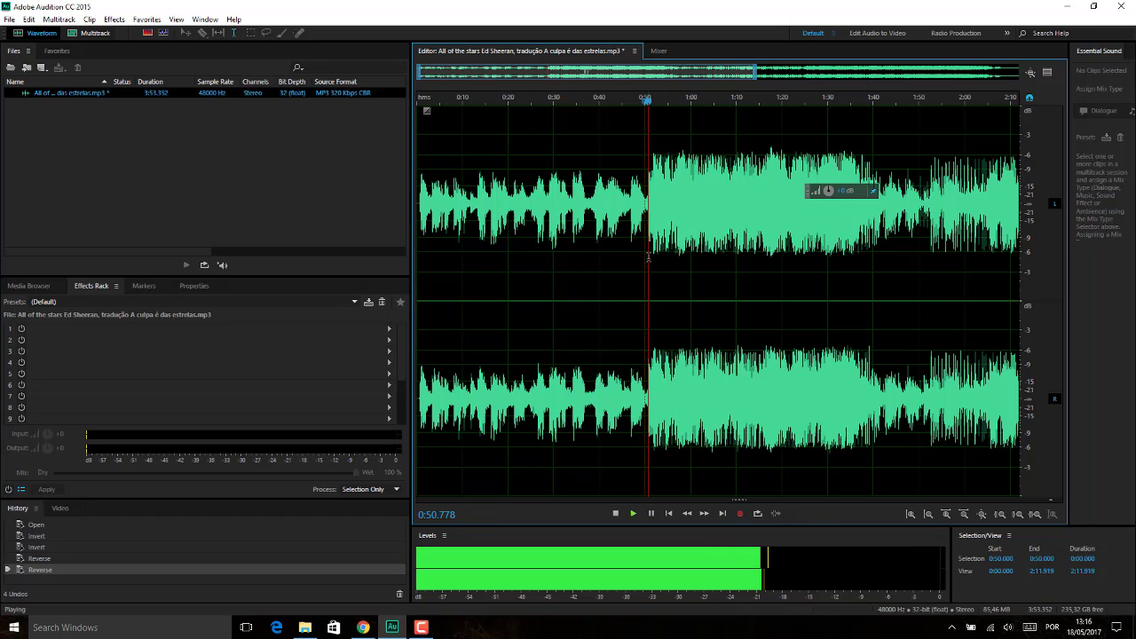
key("space")
- Select the louder section of the waveform from 0:50 to about 1:43
left_click(649, 261)
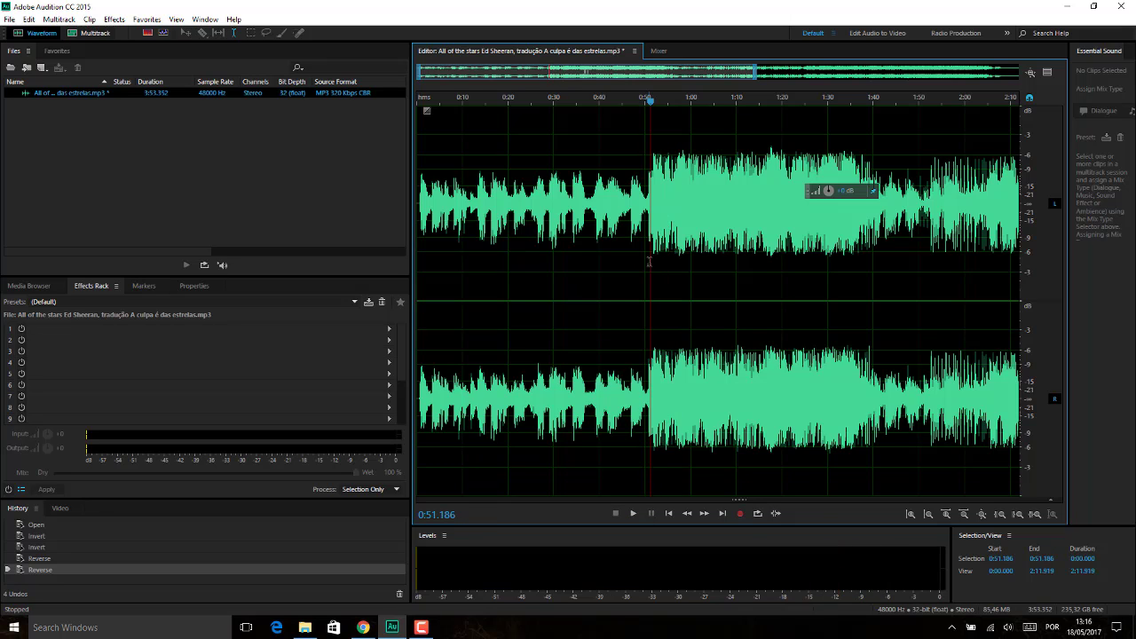
left_click(646, 266)
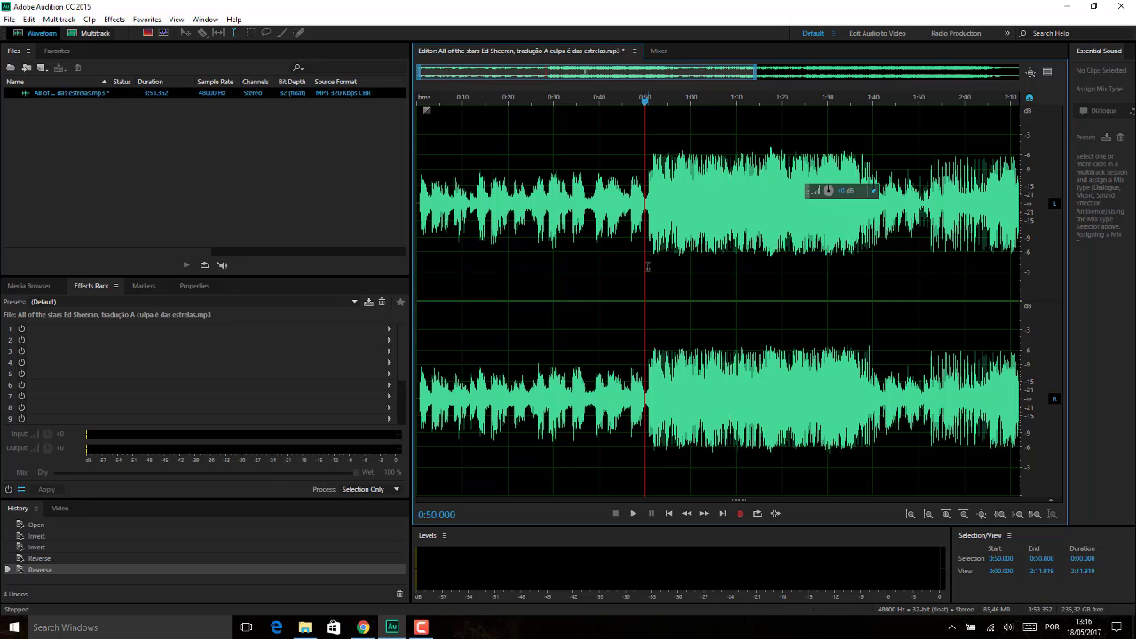
left_click_drag(647, 264, 884, 266)
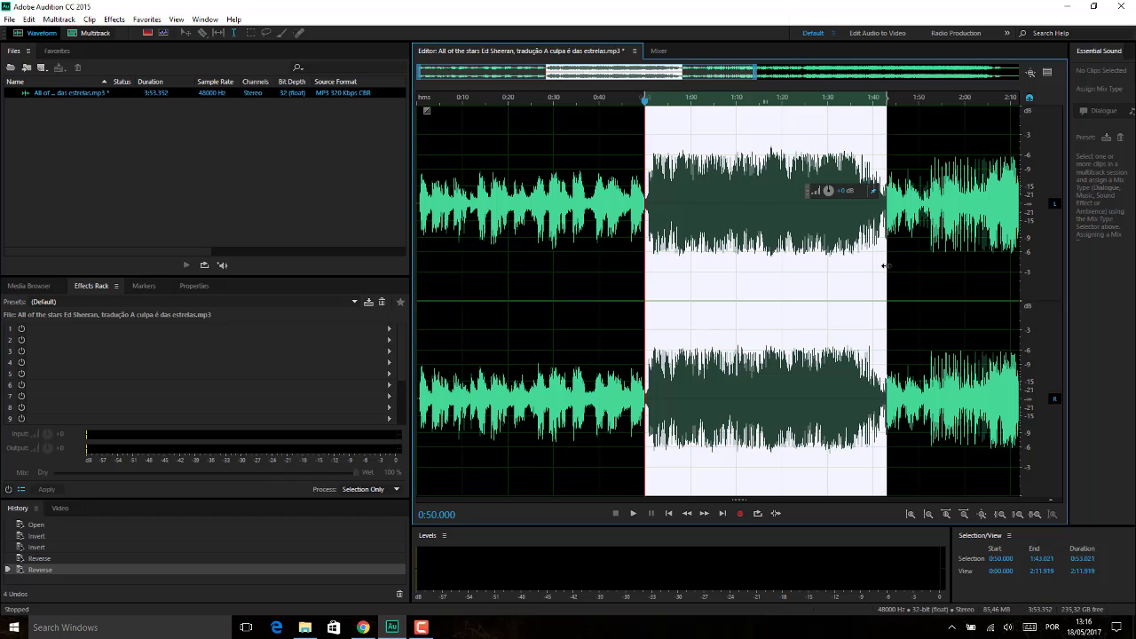
- Try deleting the selected section and silencing it with the Silence effect, undoing each edit
key("Delete")
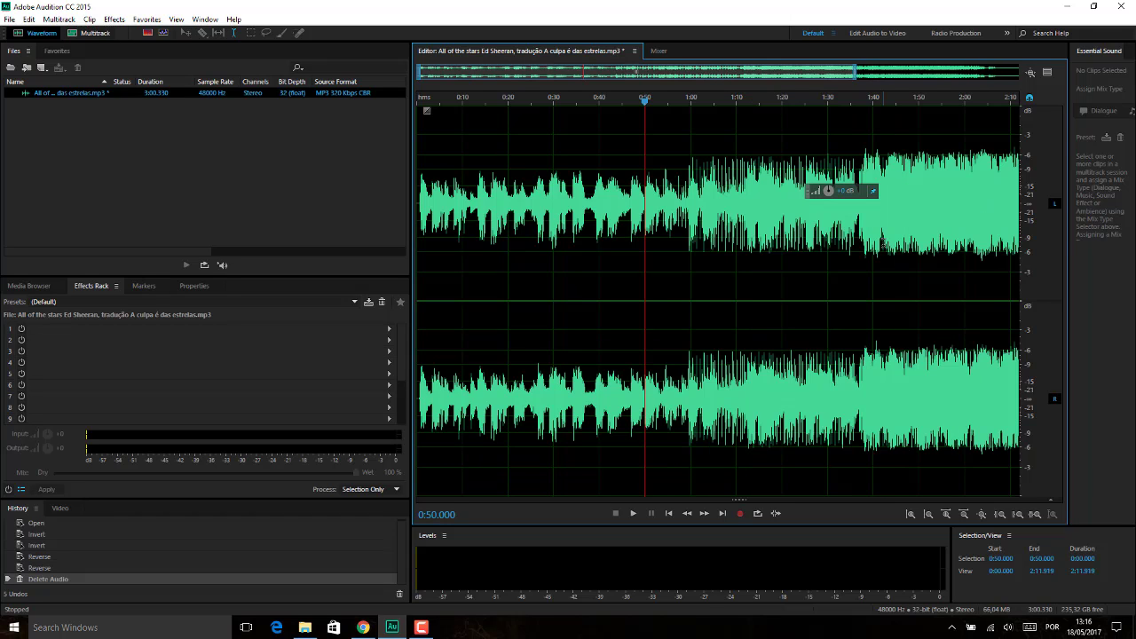
key("ctrl+z")
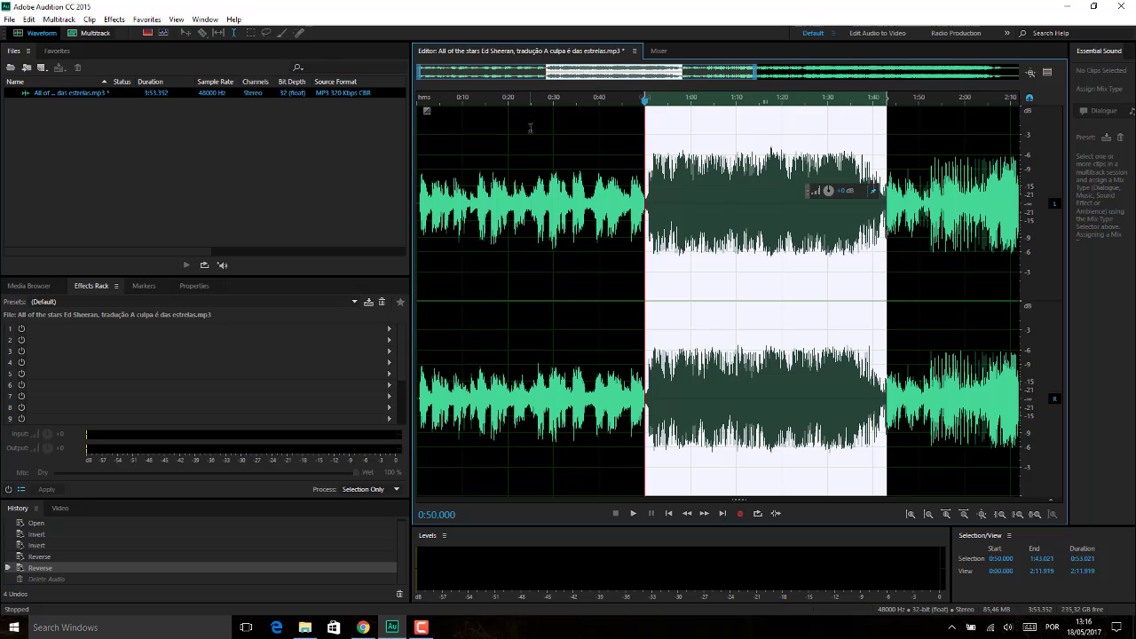
left_click(114, 18)
left_click(66, 102)
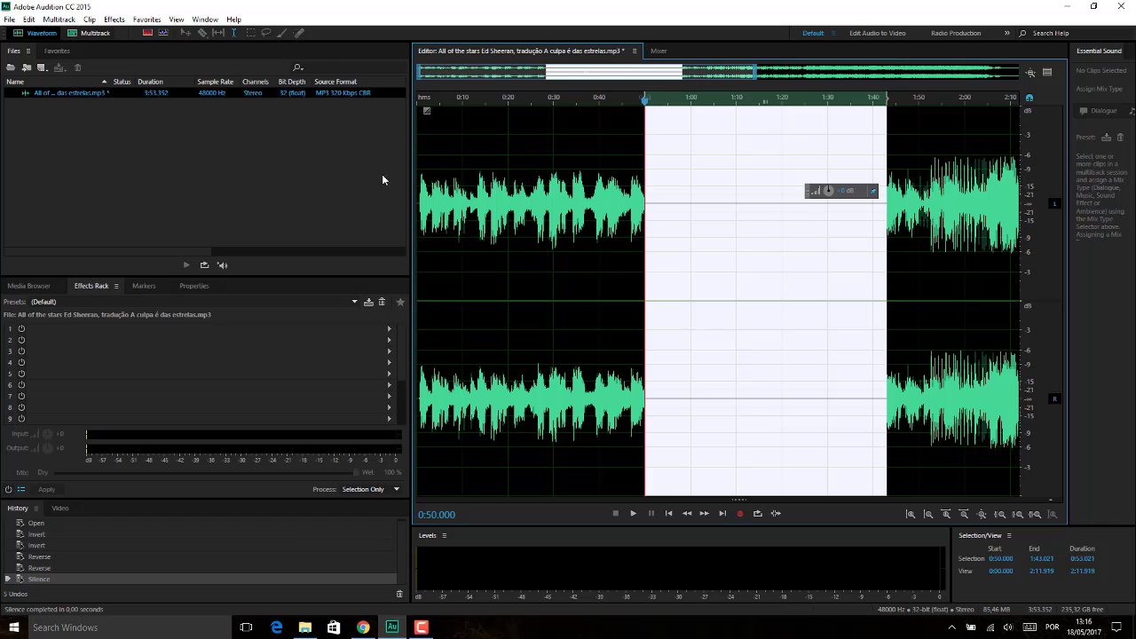
key("ctrl+z")
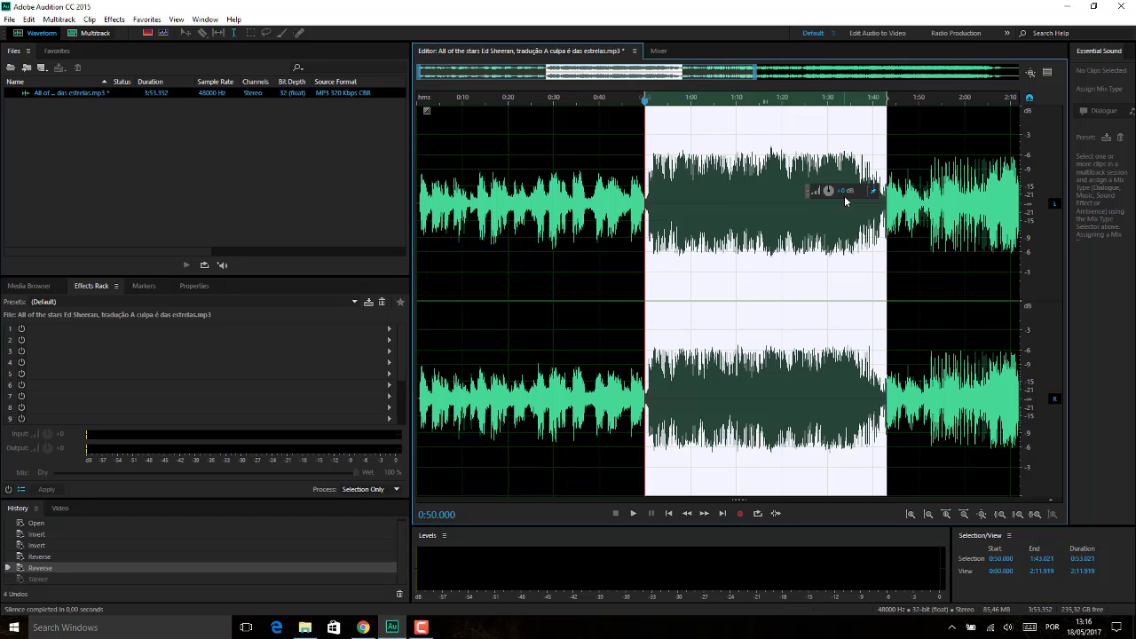
- Lower the selected section's gain to near silence and play it to check the level
left_click_drag(826, 190, 725, 182)
key("space")
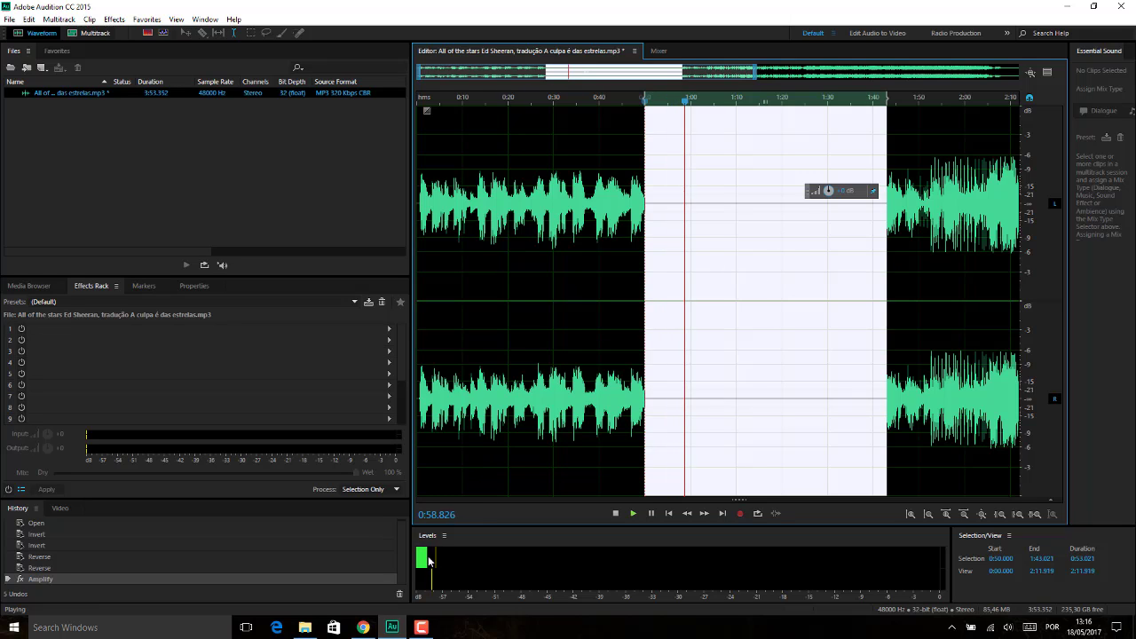
key("space")
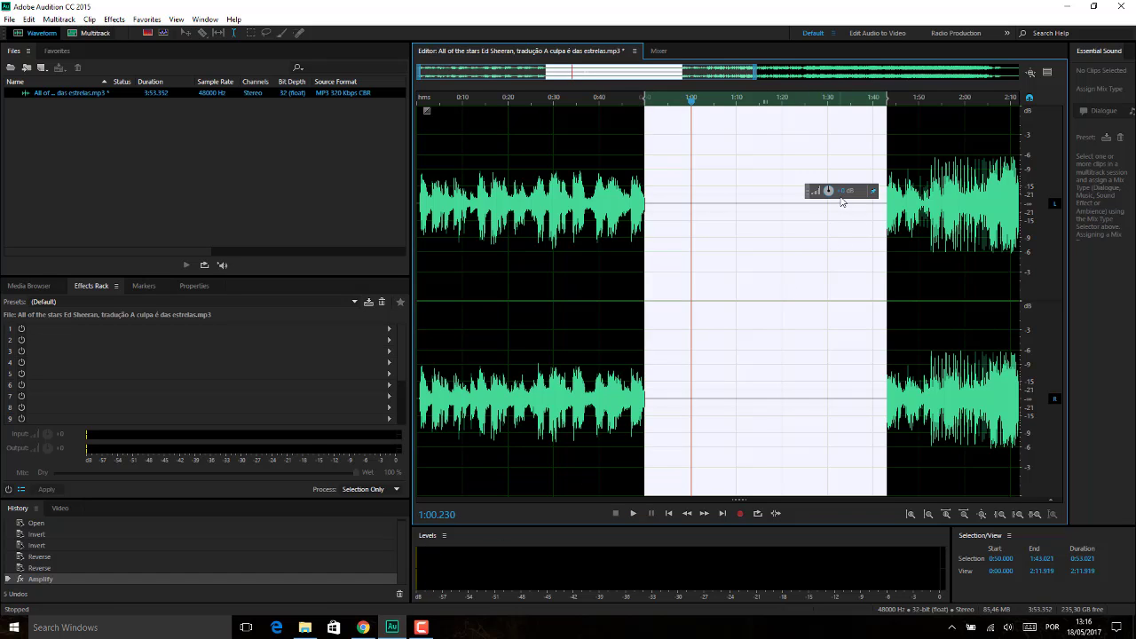
- Raise the selected section's gain in stages to nearly its original loudness and play it briefly
left_click_drag(842, 198, 855, 201)
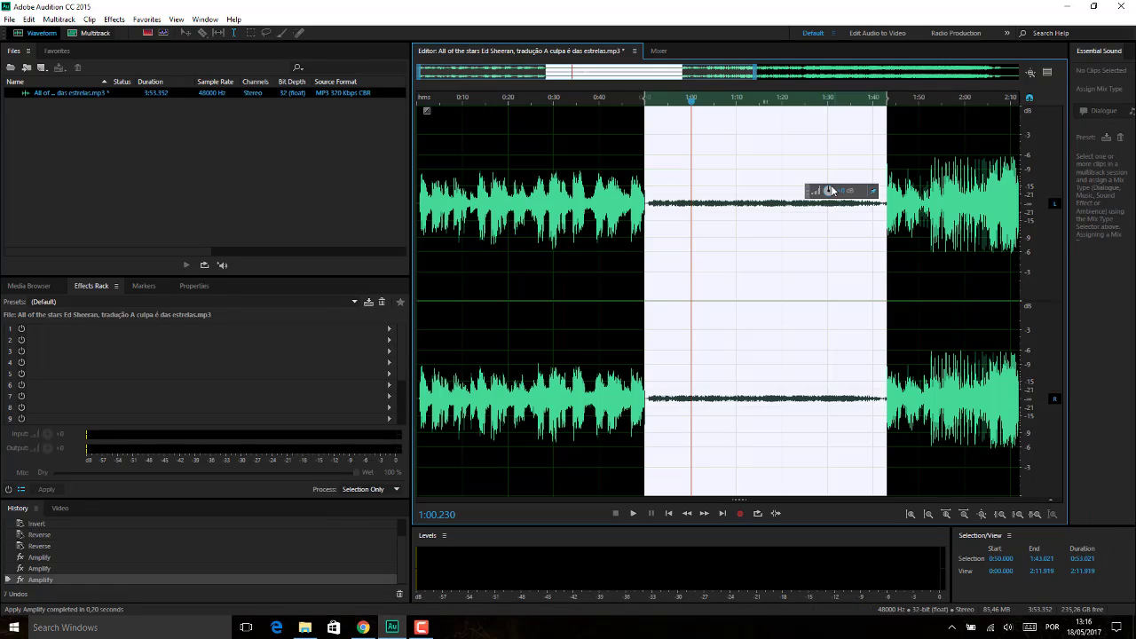
mouse_move(834, 192)
left_mouse_down()
mouse_move(846, 191)
mouse_move(830, 190)
left_mouse_up()
key("space")
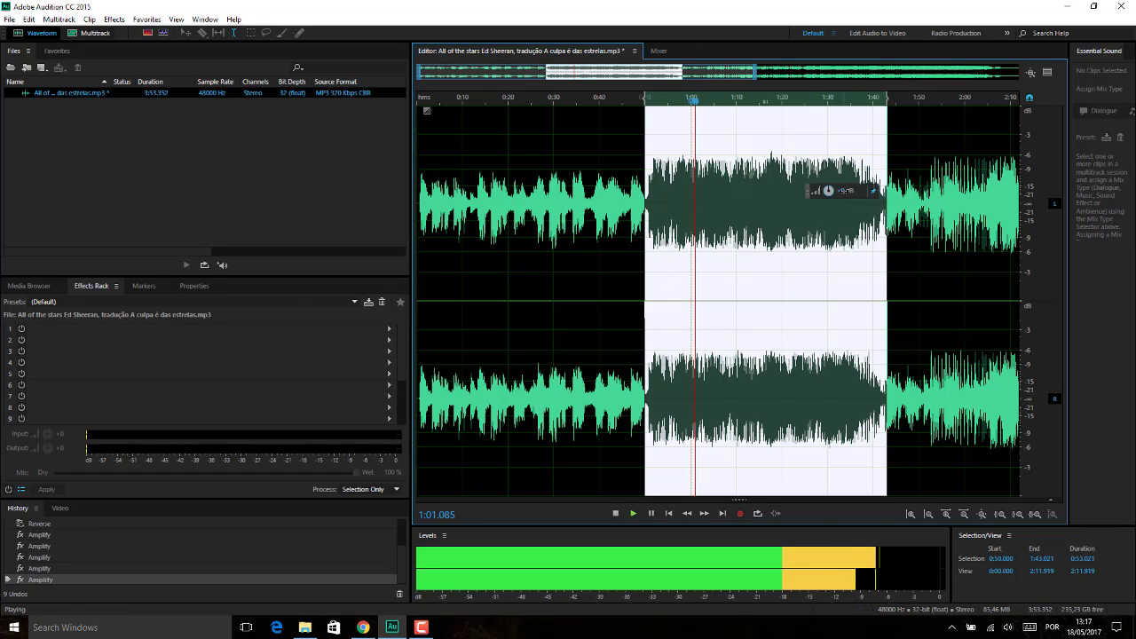
key("space")
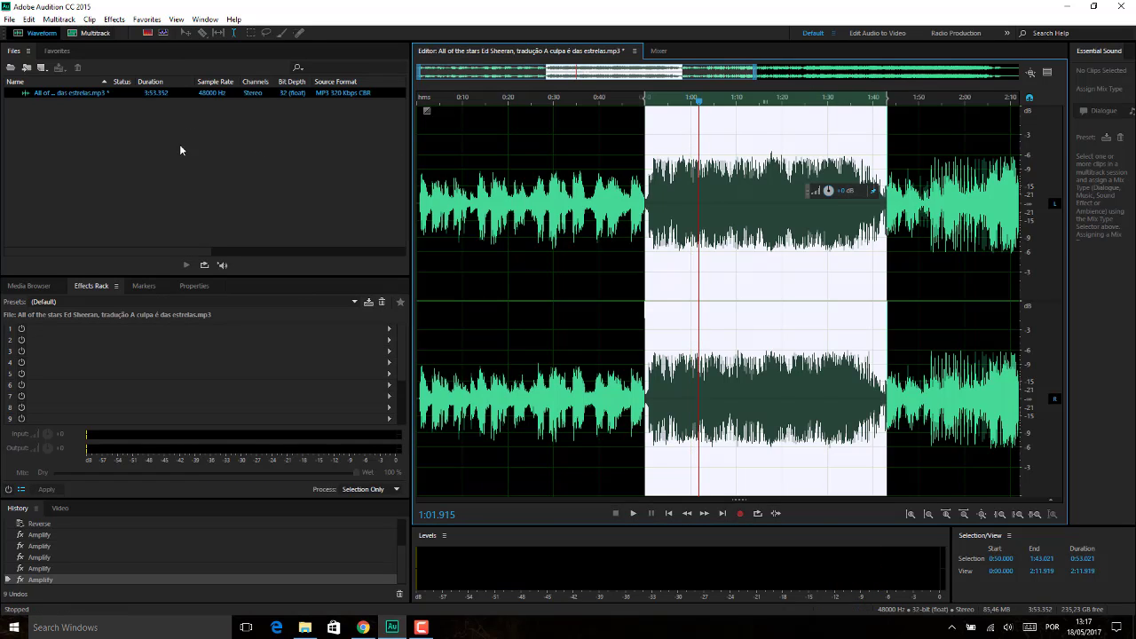
- Clear the selection and place the playhead at the start of the song
left_click(115, 20)
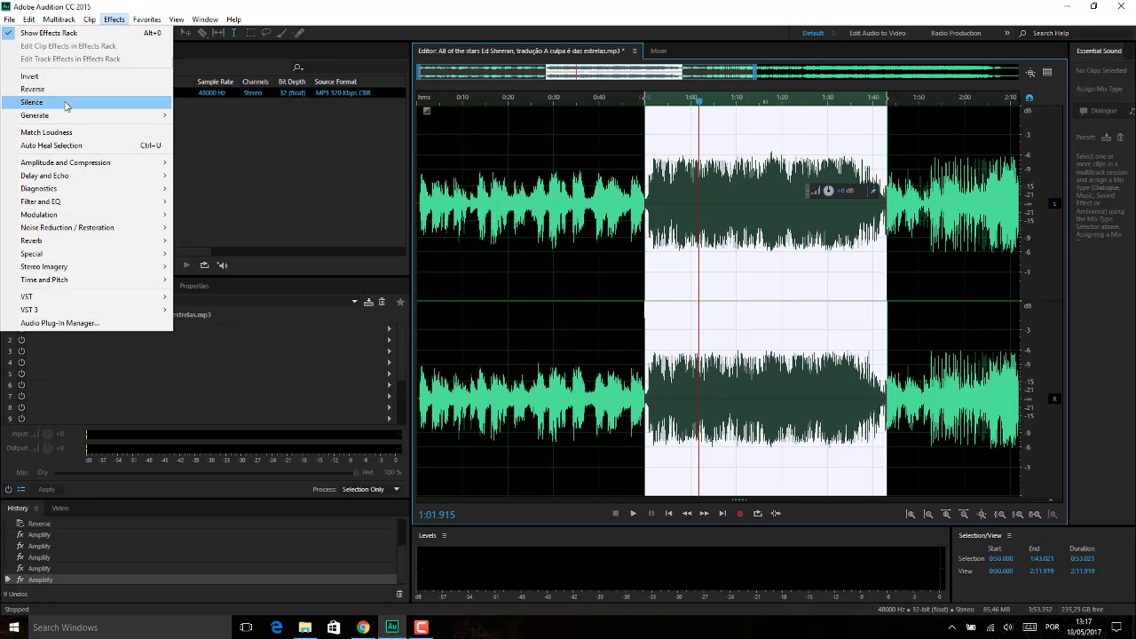
mouse_move(55, 118)
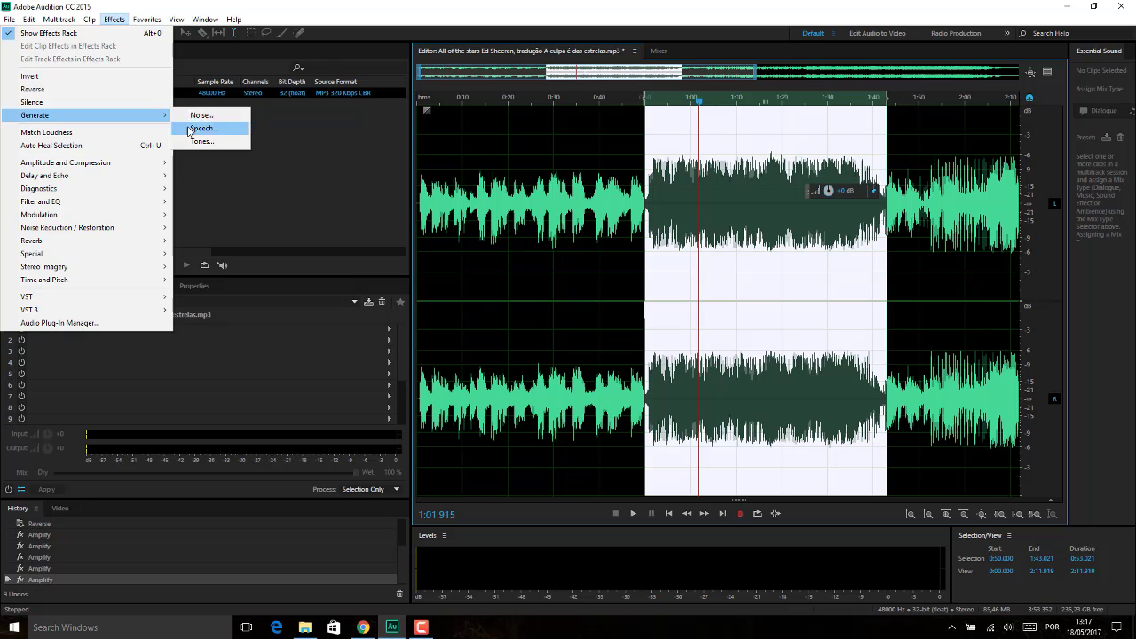
left_click(484, 210)
left_click(418, 206)
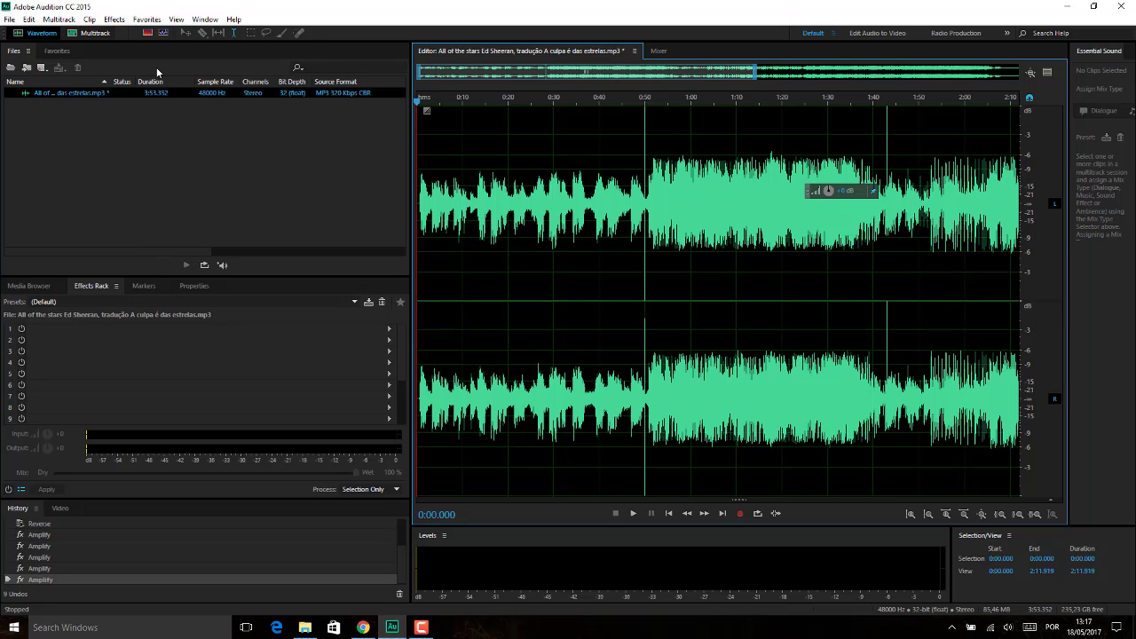
- Open the Generate Noise effect with the playhead at the song's start and move its dialog clear of the waveform previews
left_click(114, 18)
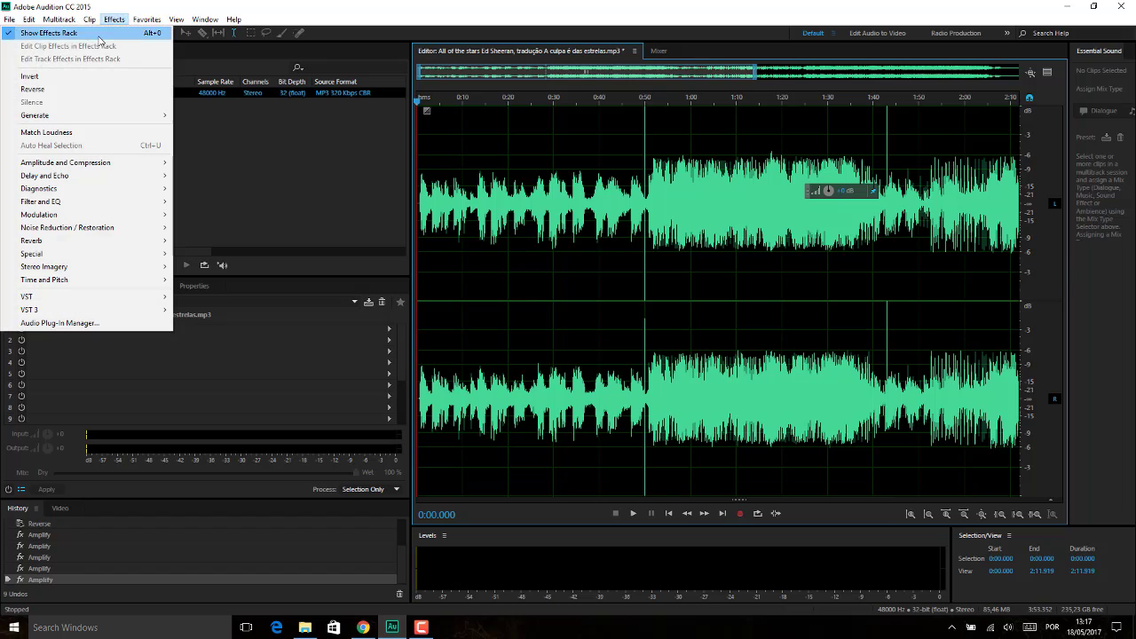
mouse_move(91, 119)
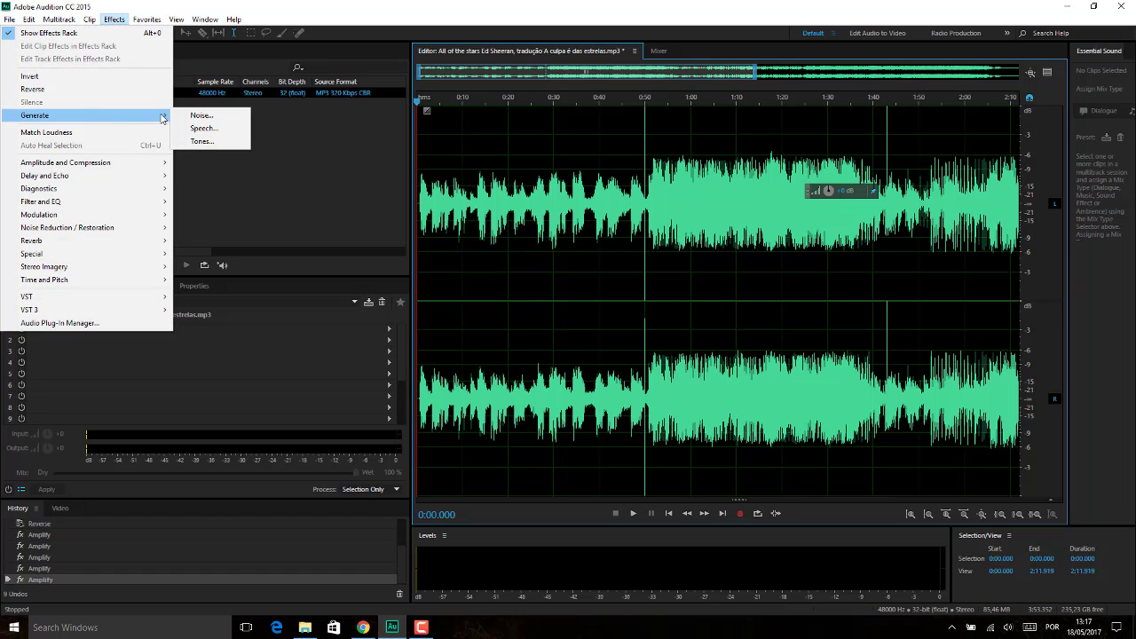
left_click(421, 232)
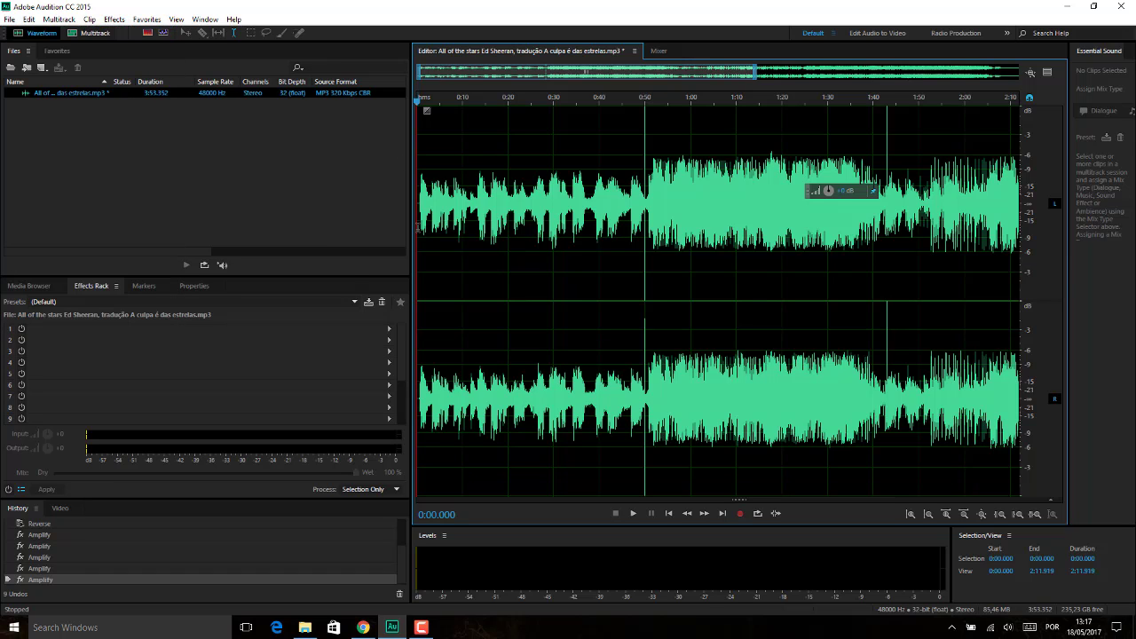
left_click(114, 18)
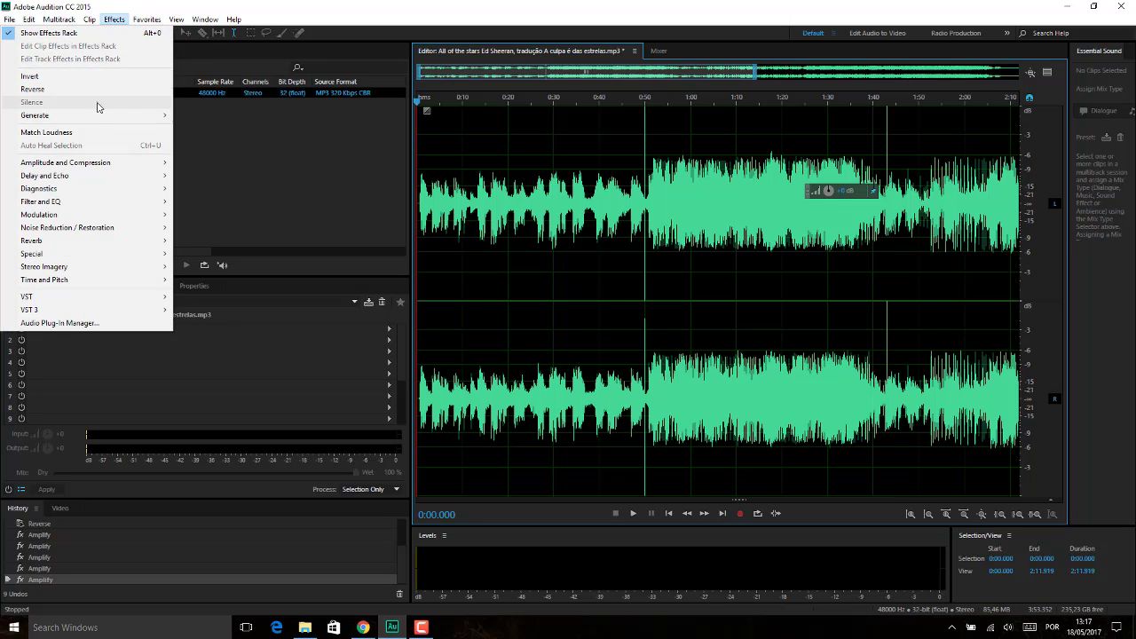
mouse_move(100, 114)
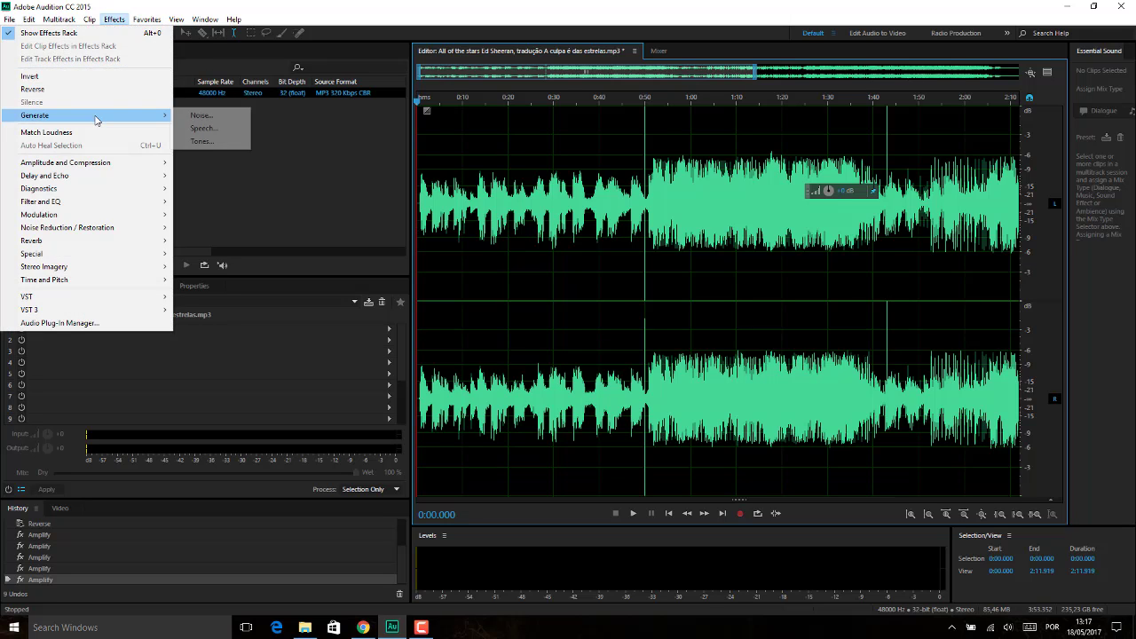
left_click(212, 119)
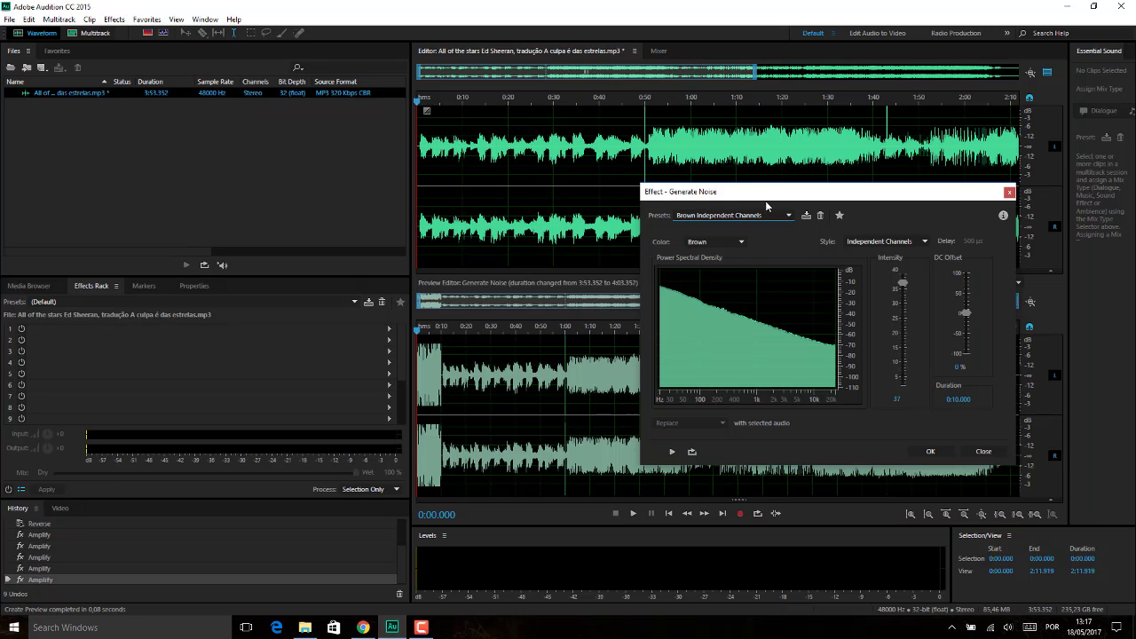
left_click_drag(782, 190, 135, 146)
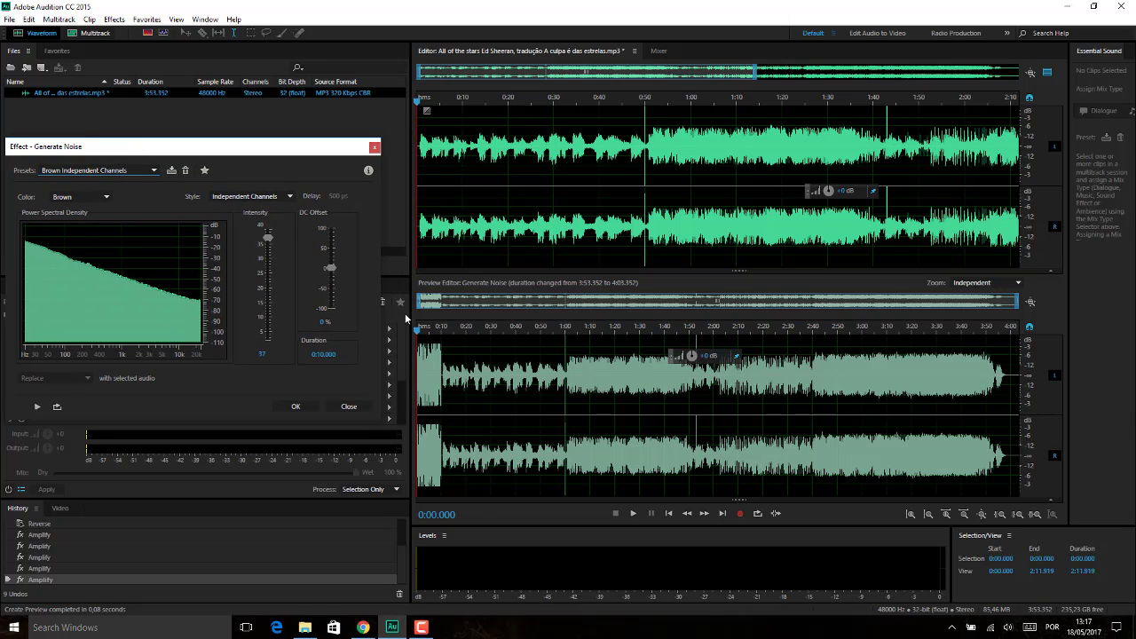
- Preview the Brown Independent Channels noise at the song's start, stopping and resuming playback to compare it with the music
key("space")
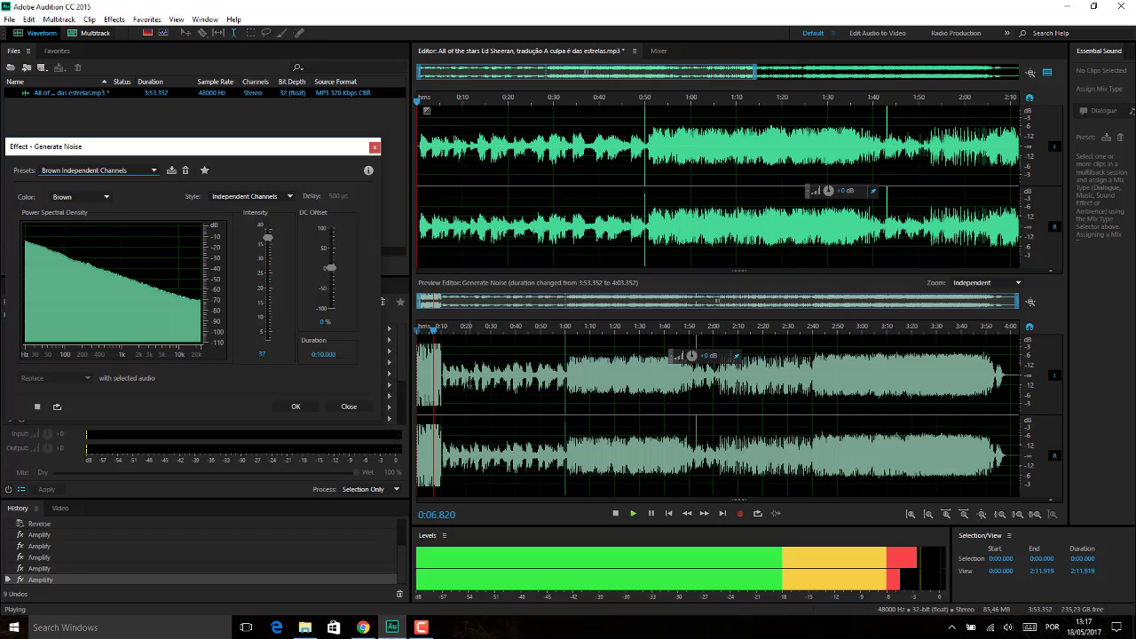
key("space")
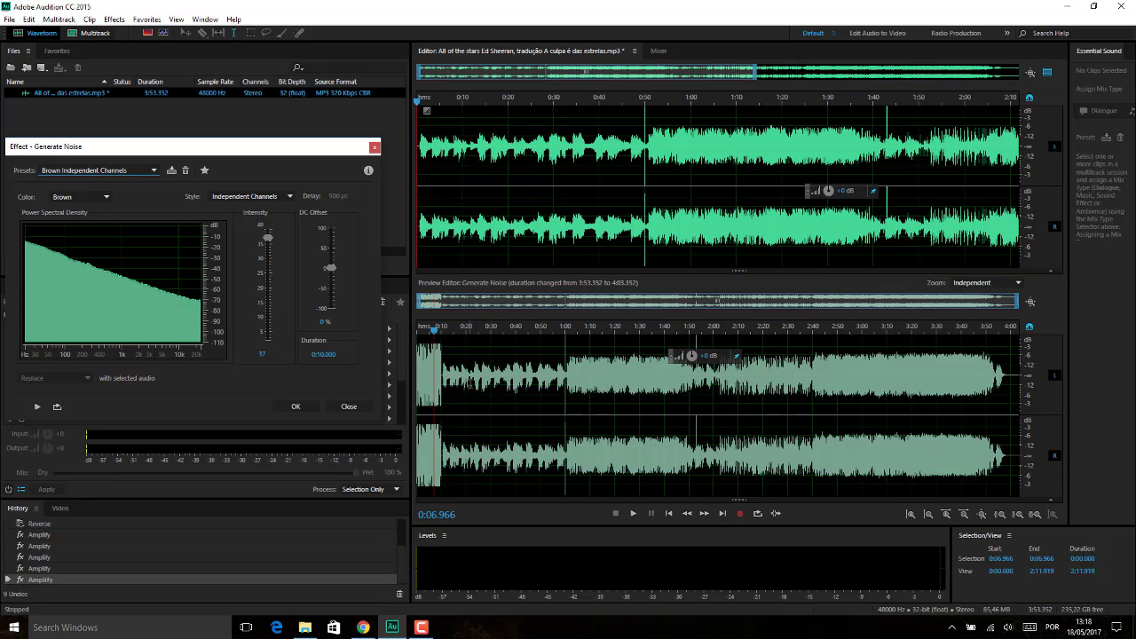
key("space")
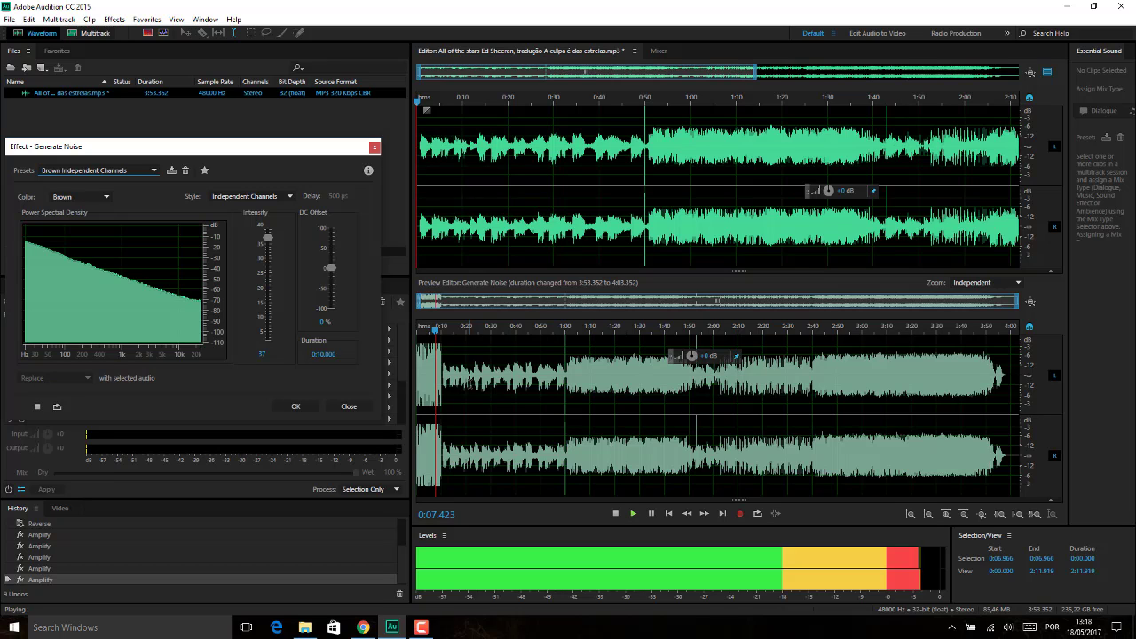
key("space")
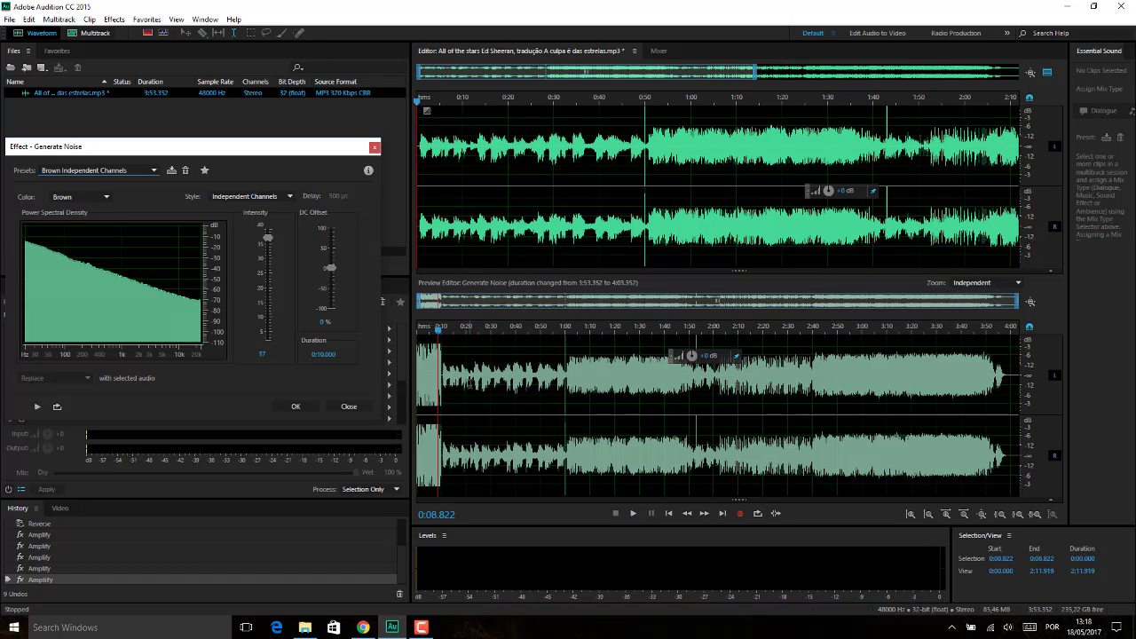
key("space")
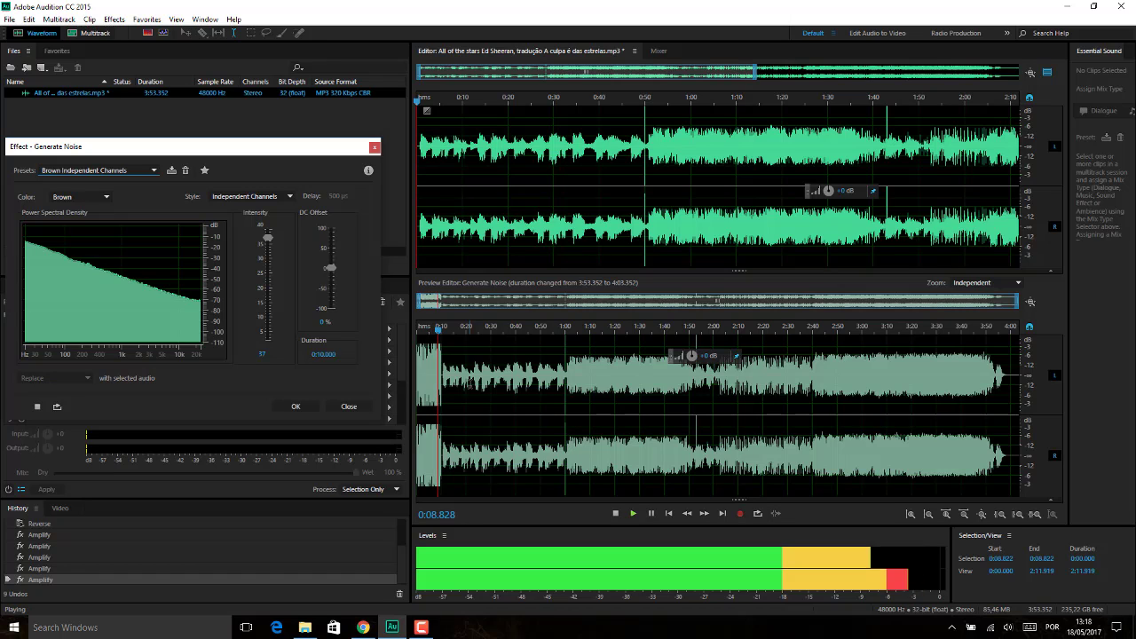
key("space")
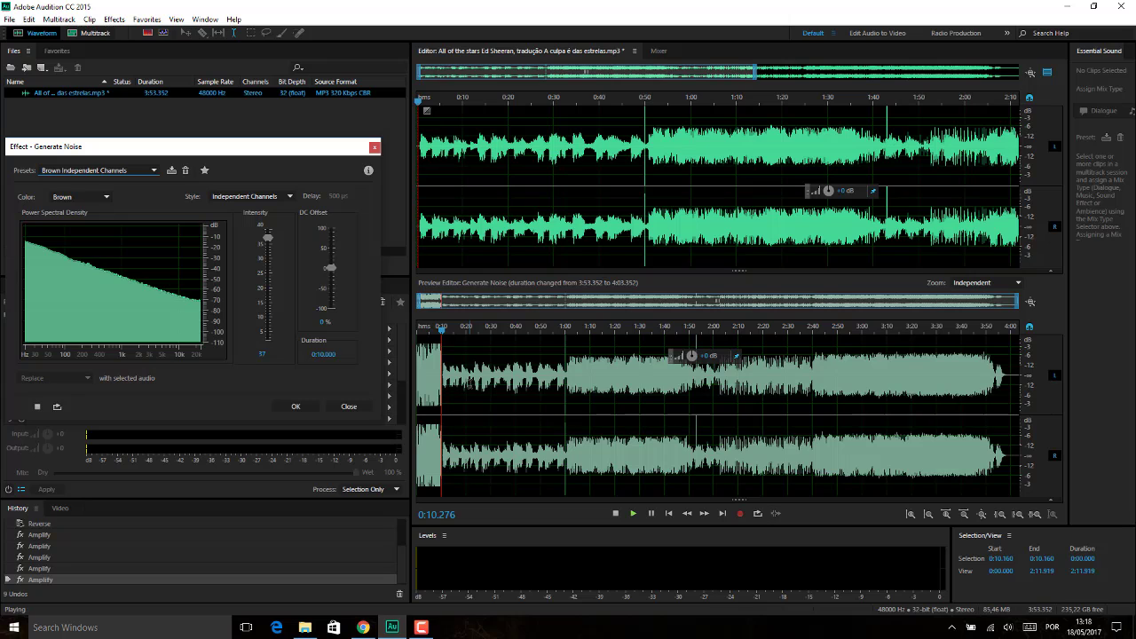
key("space")
key("space")
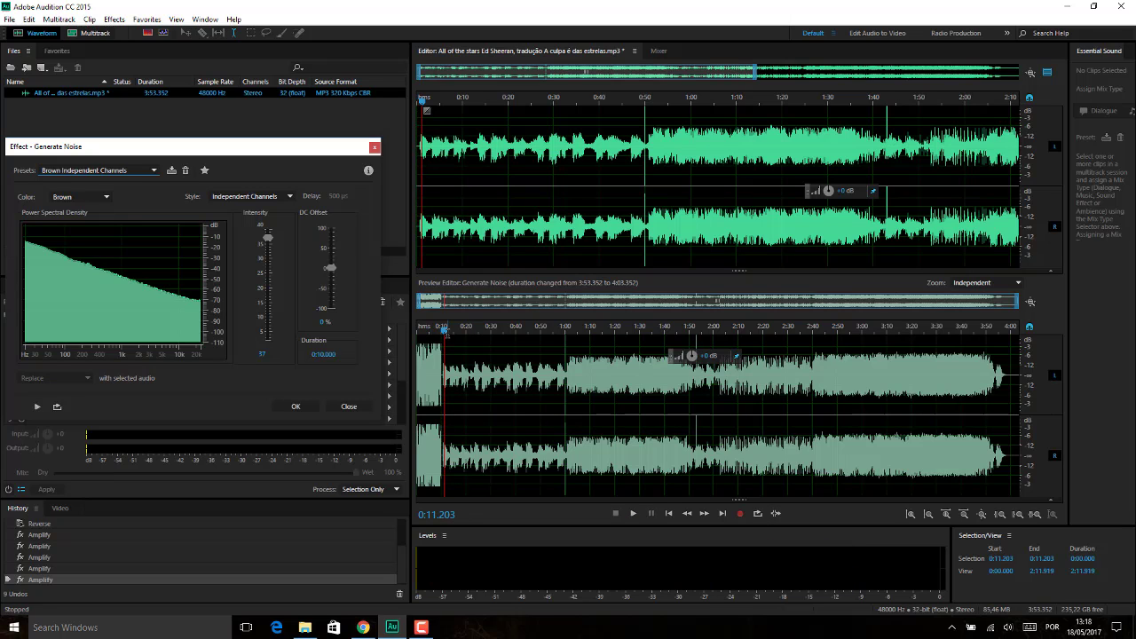
key("space")
key("space")
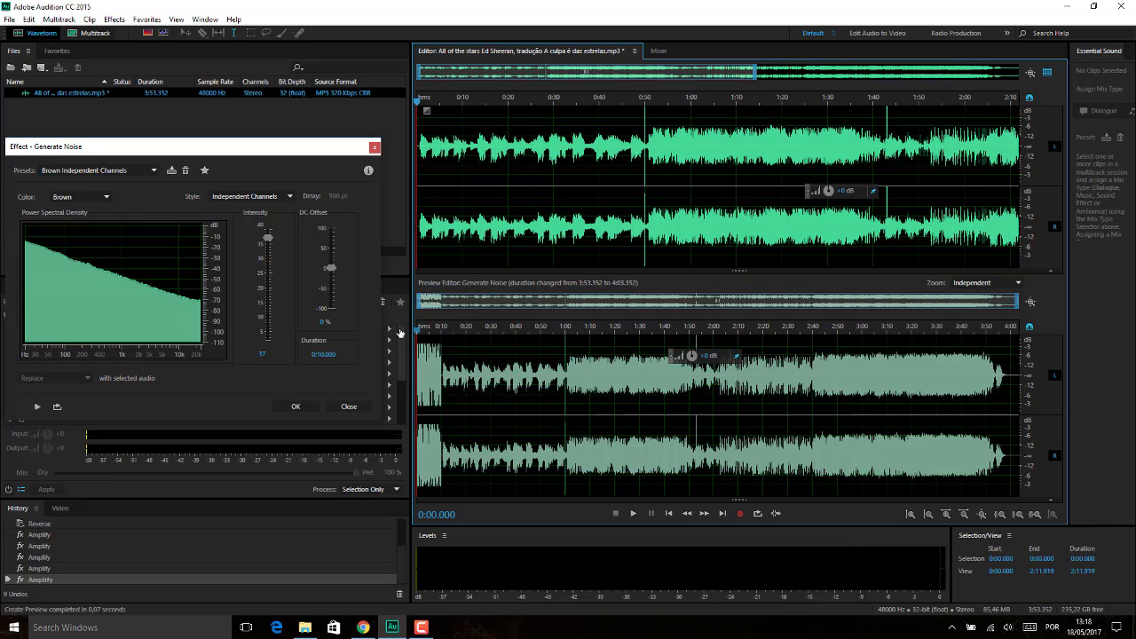
key("space")
key("space")
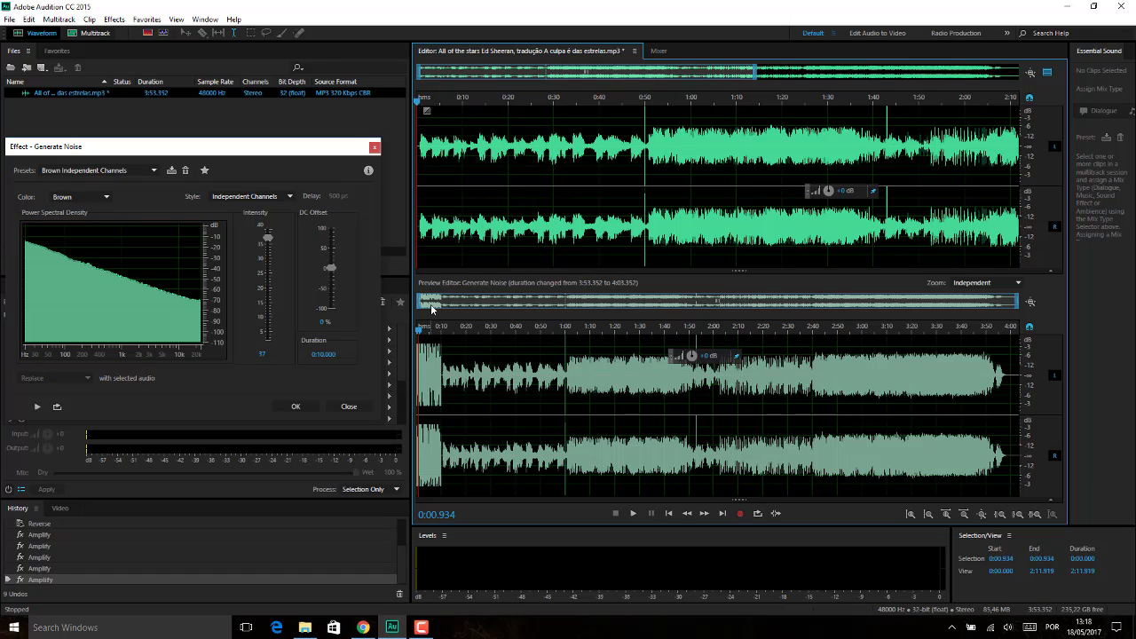
key("space")
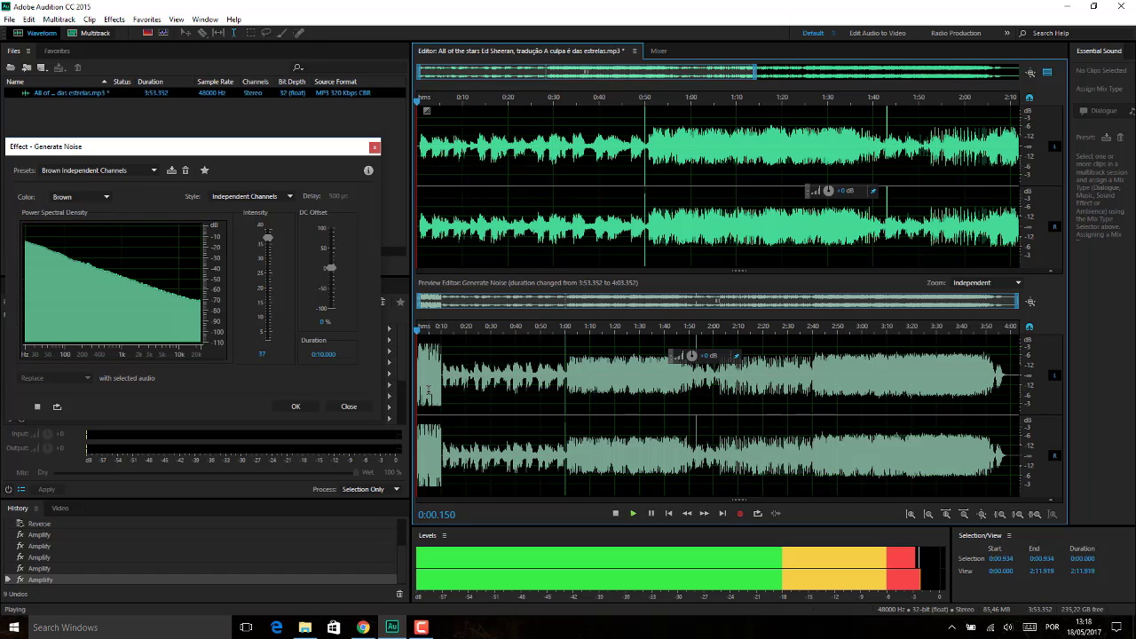
key("space")
- Move the noise insertion point to about 0:29, preview it and apply the 10-second brown noise
left_click(451, 333)
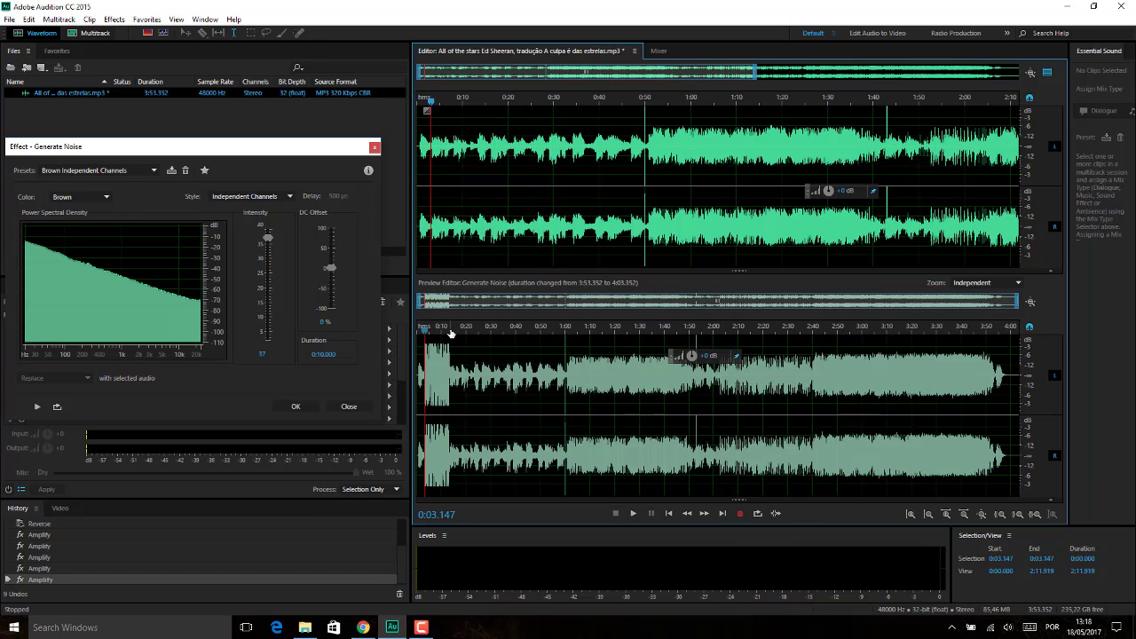
key("space")
left_click(418, 332)
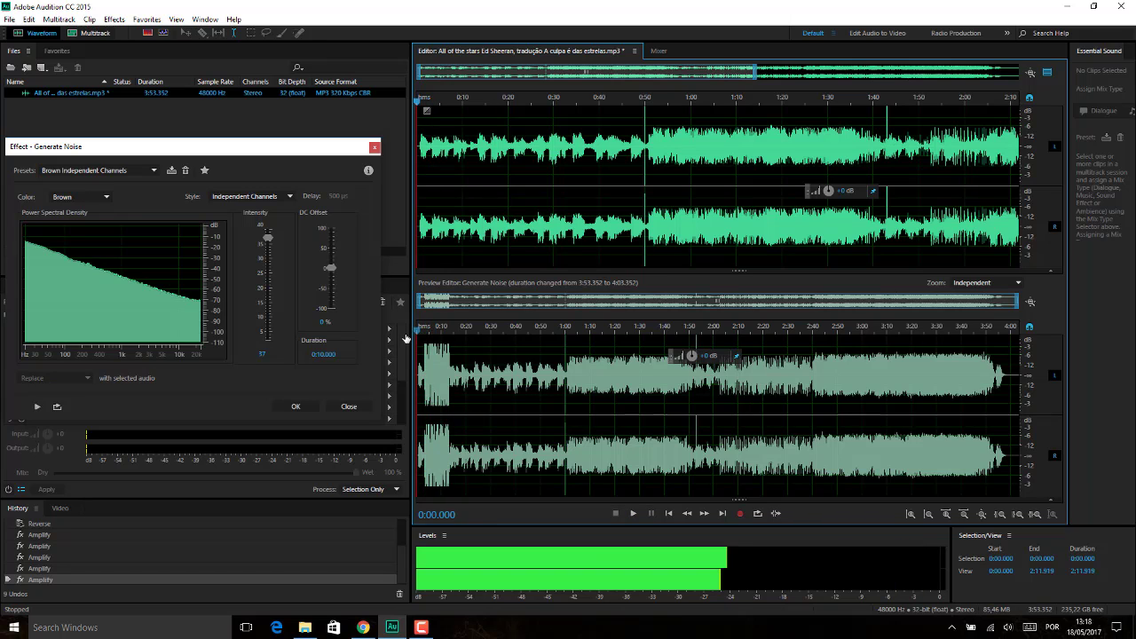
left_click(473, 333)
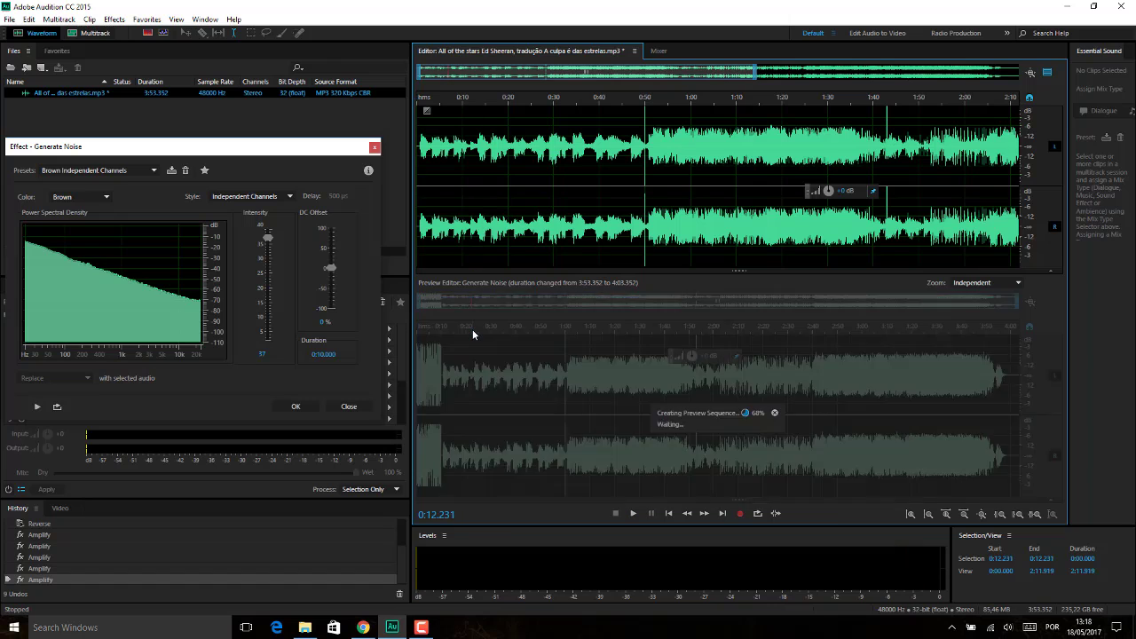
left_click(490, 329)
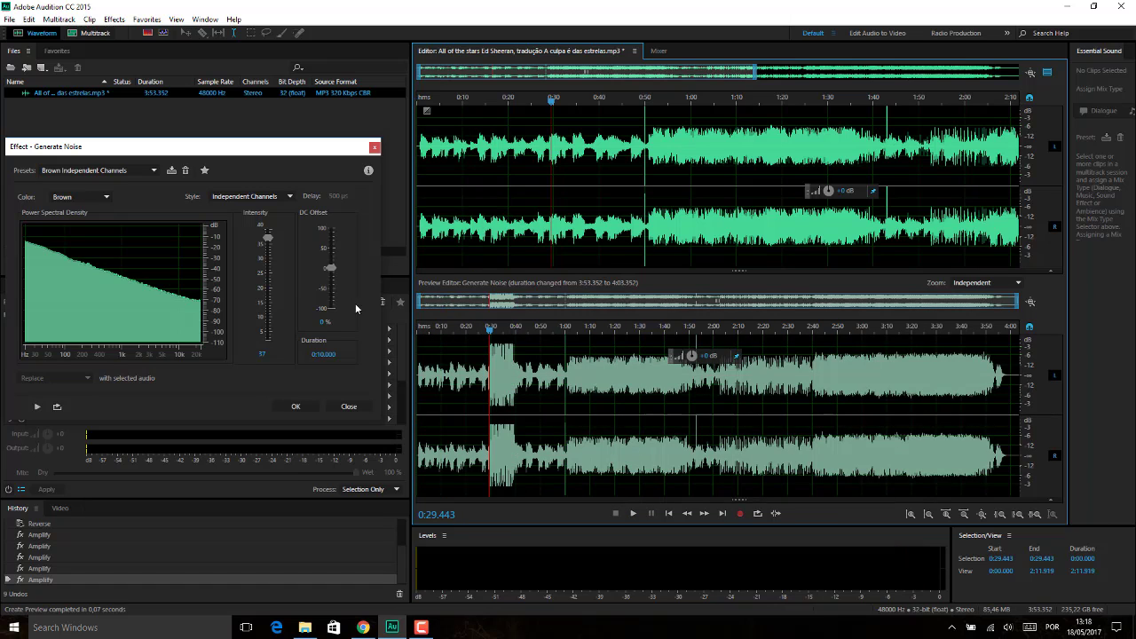
key("space")
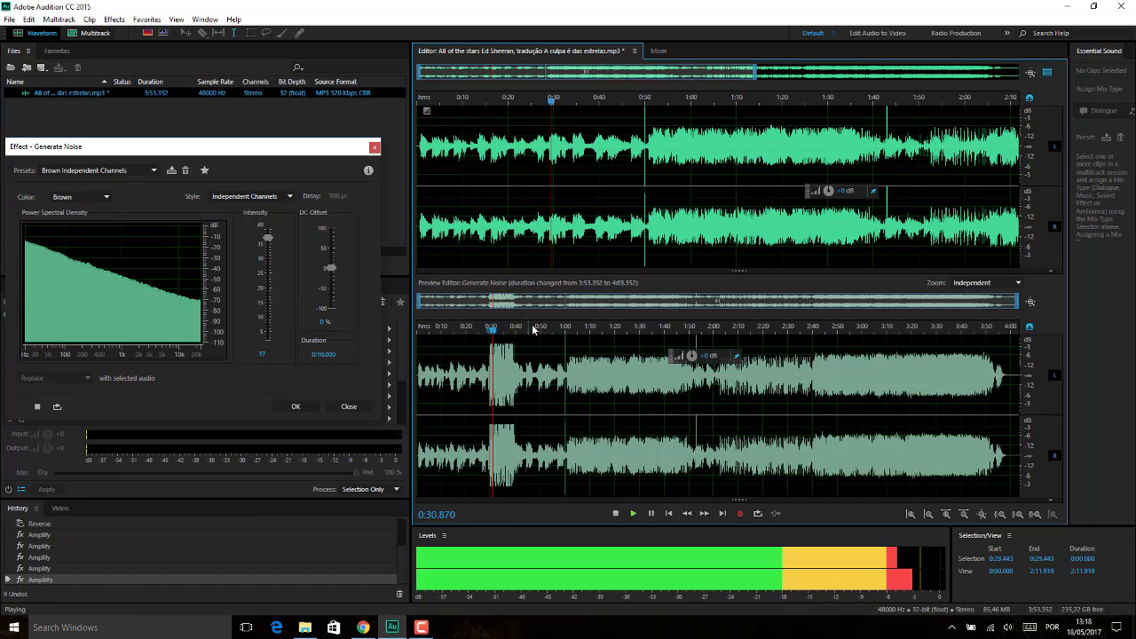
left_click(296, 406)
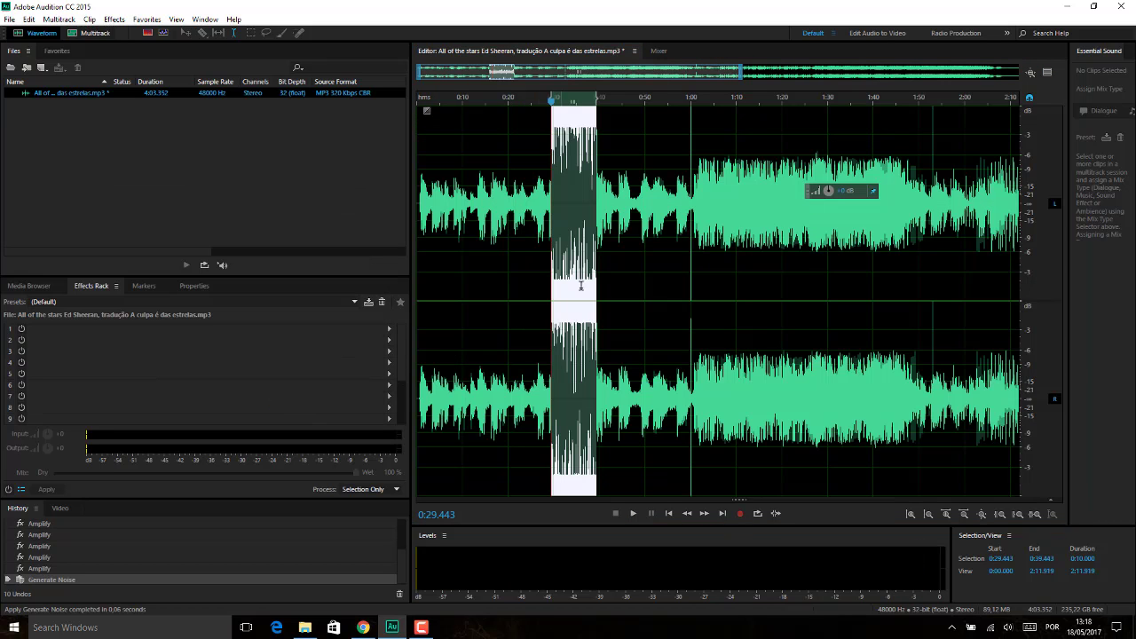
- Play the song from about 0:26 into the inserted noise, and undo the noise generation
left_click(530, 227)
key("space")
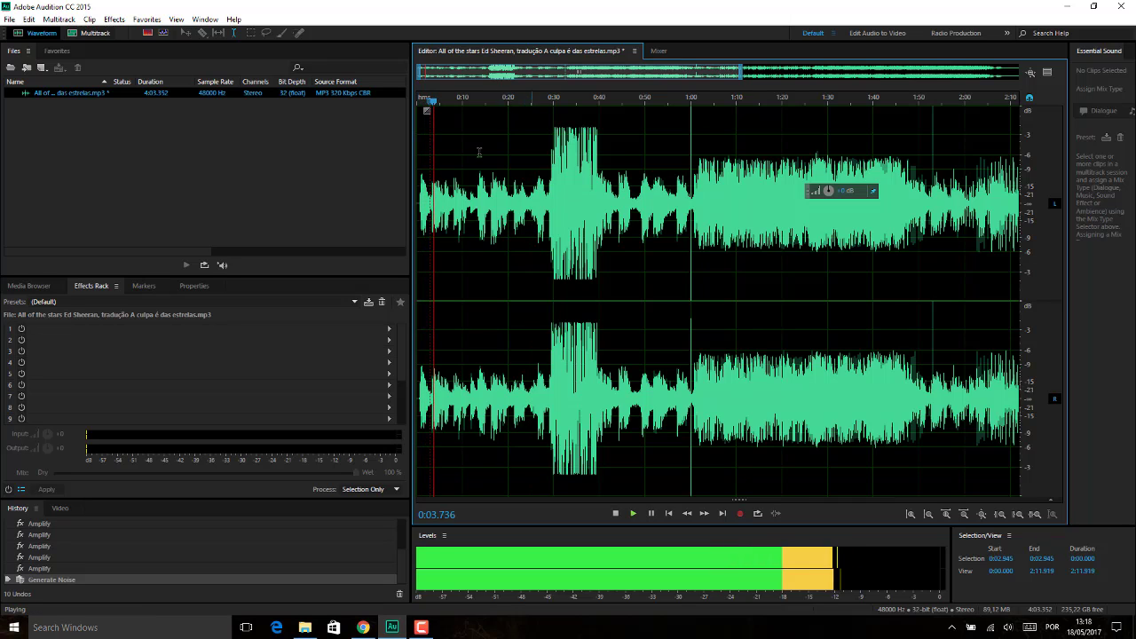
left_click(461, 99)
left_click(538, 100)
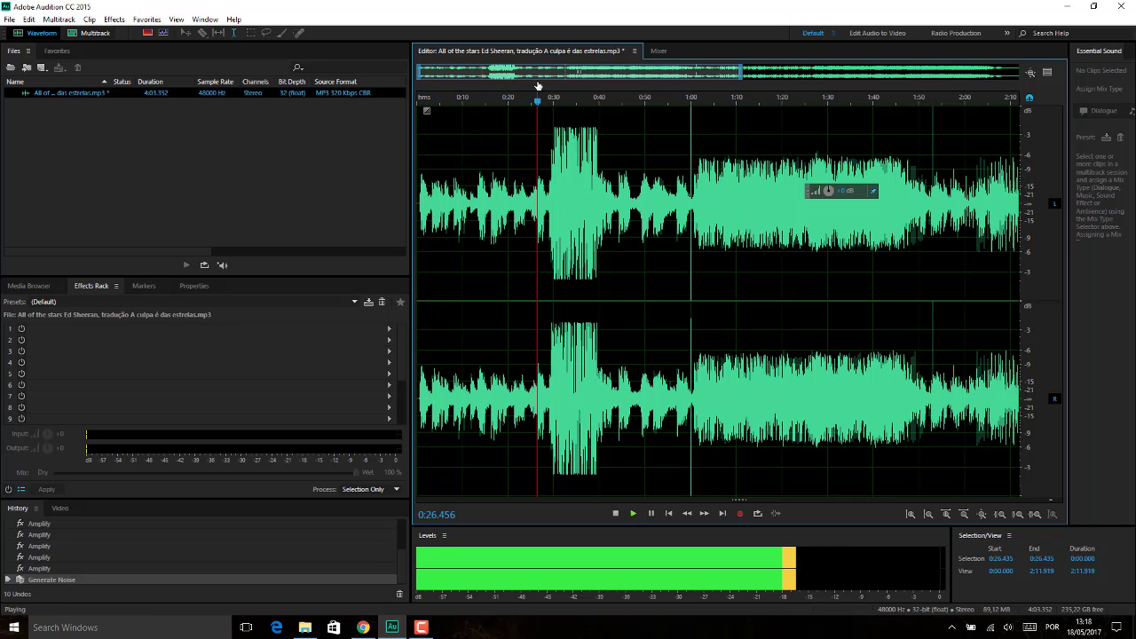
key("space")
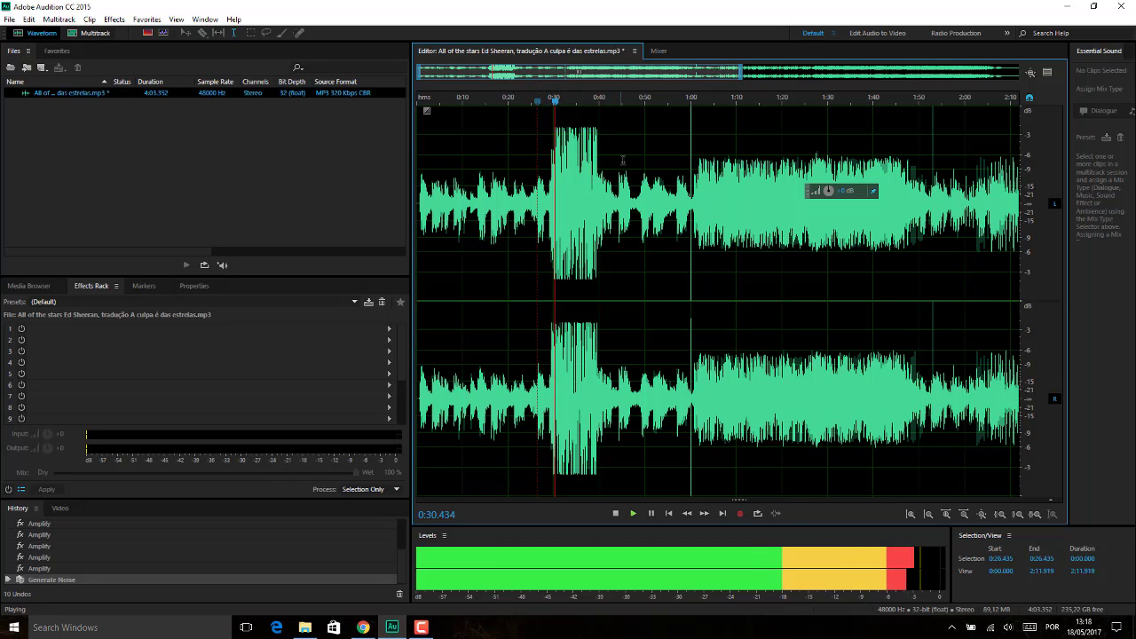
key("space")
key("ctrl+z")
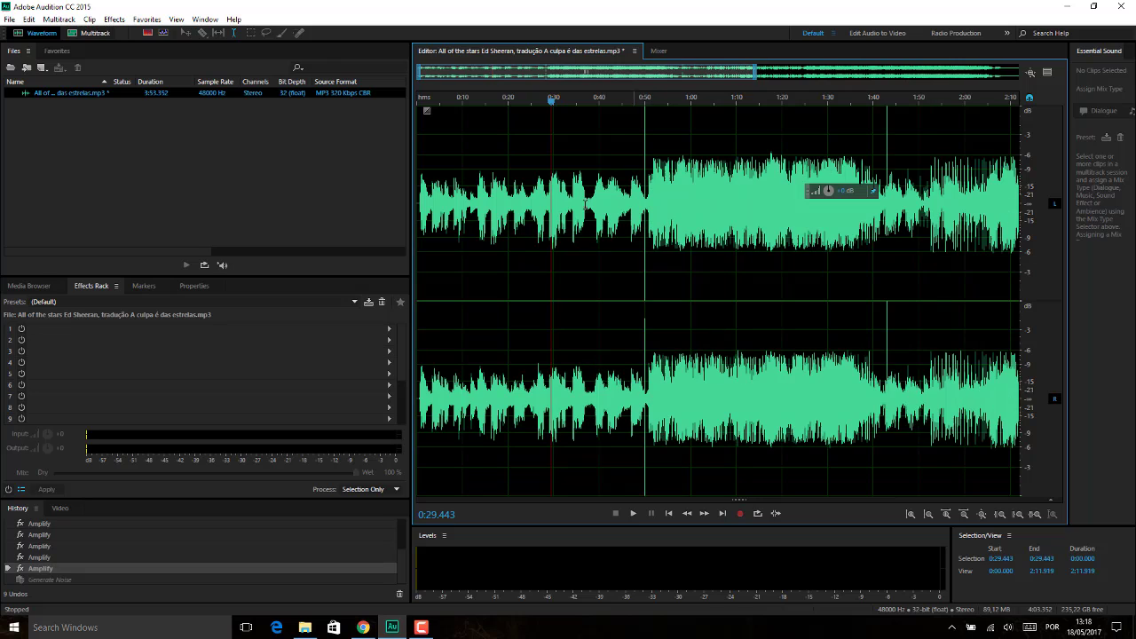
- Reopen Generate Noise at the song's start, choose the Grey Inverse preset and preview it briefly
left_click(420, 208)
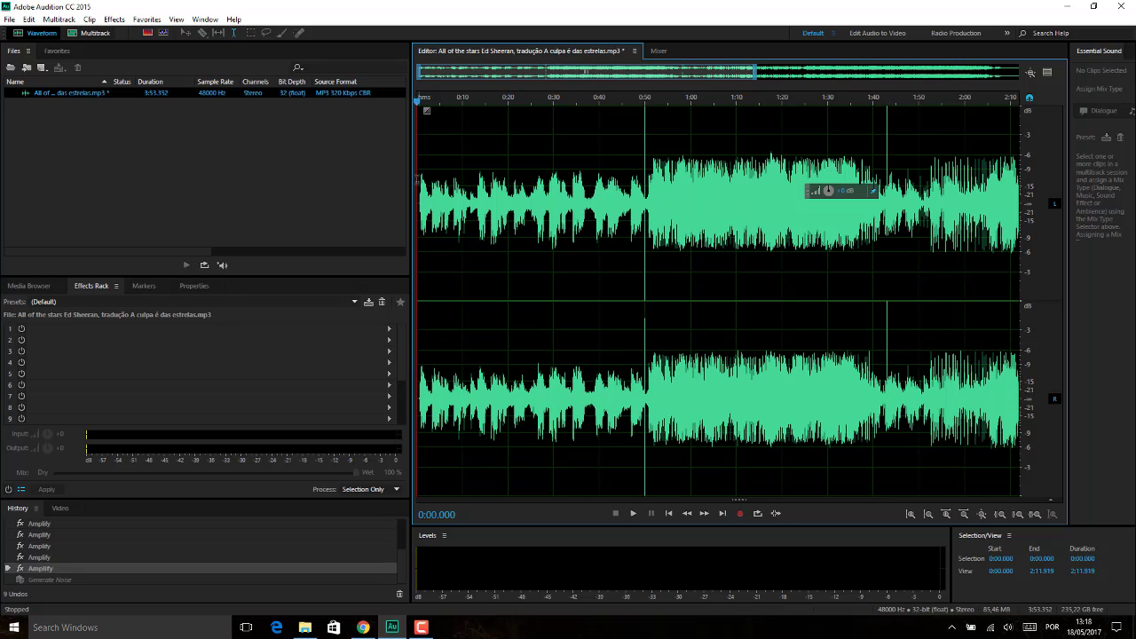
left_click(113, 19)
mouse_move(144, 116)
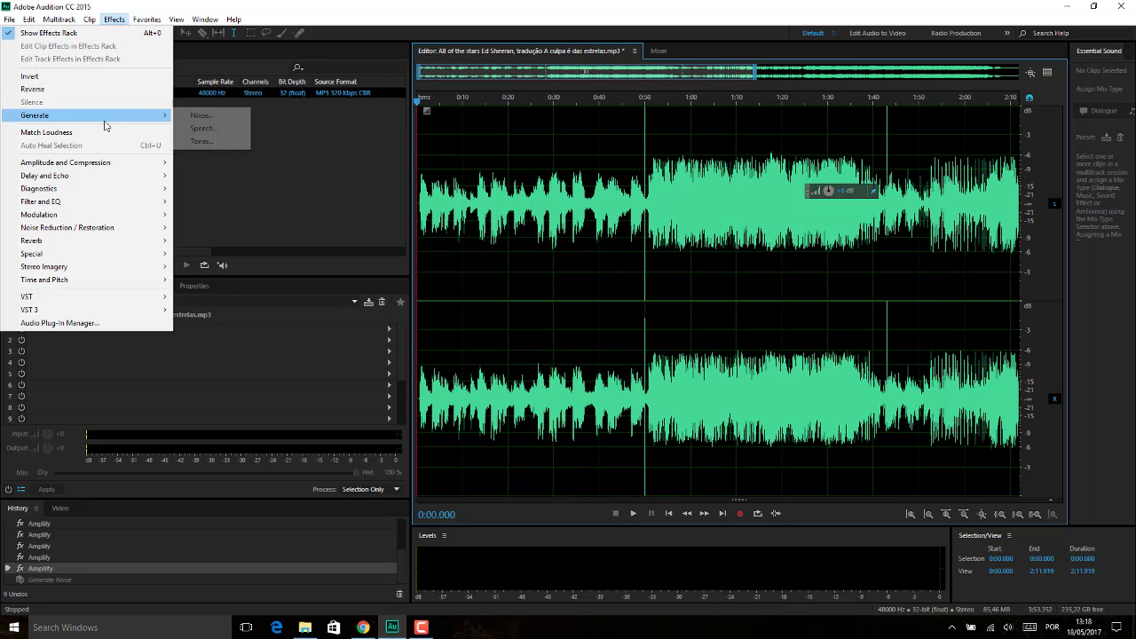
left_click(202, 116)
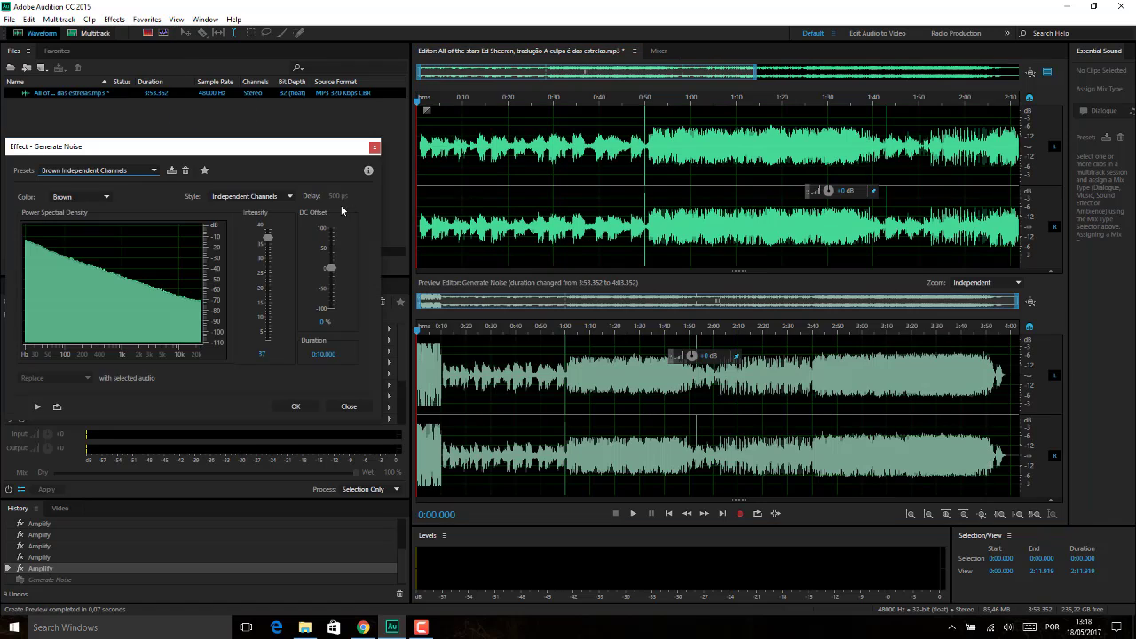
left_click(142, 171)
left_click(115, 215)
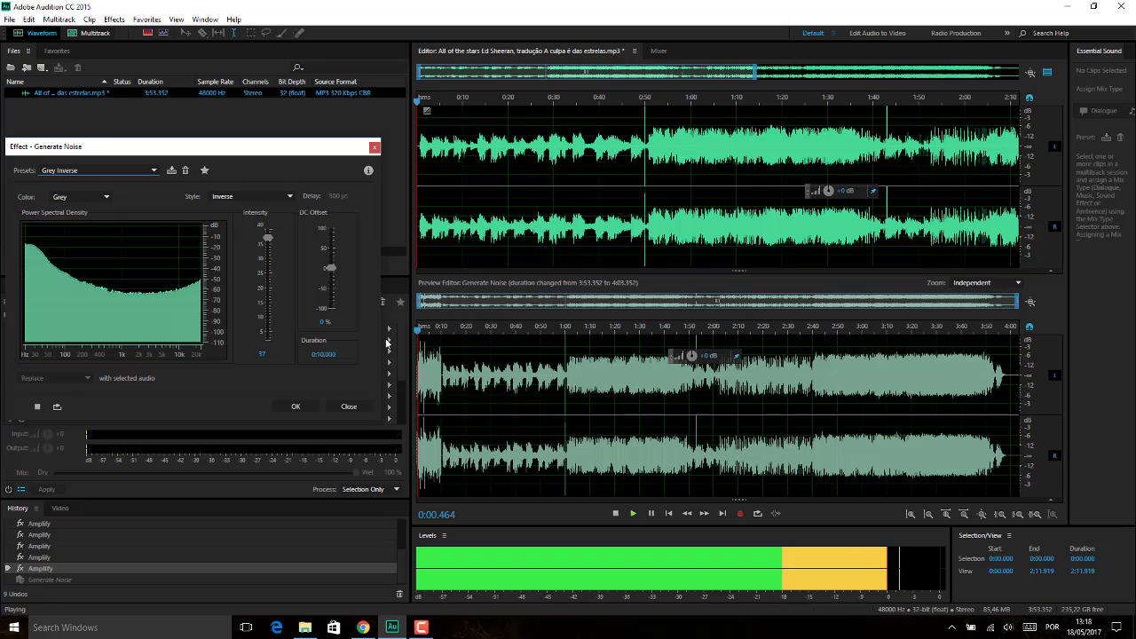
key("space")
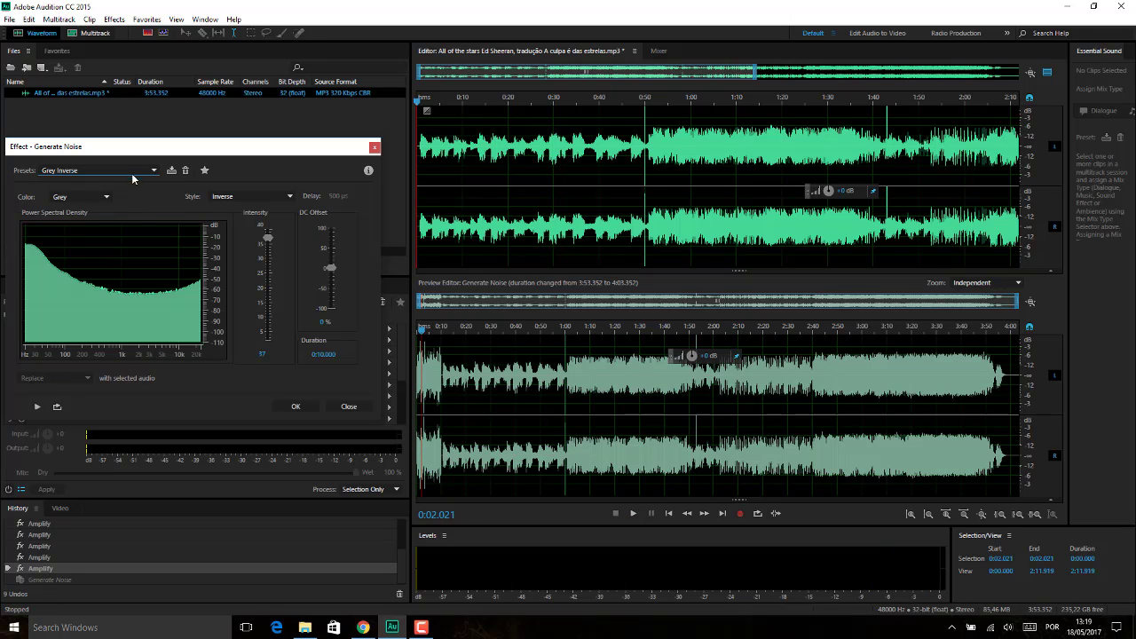
- Switch to the Pink Spatial Stereo 700 Delay noise preset, preview it and lower the intensity to 18
left_click(133, 171)
left_click(101, 223)
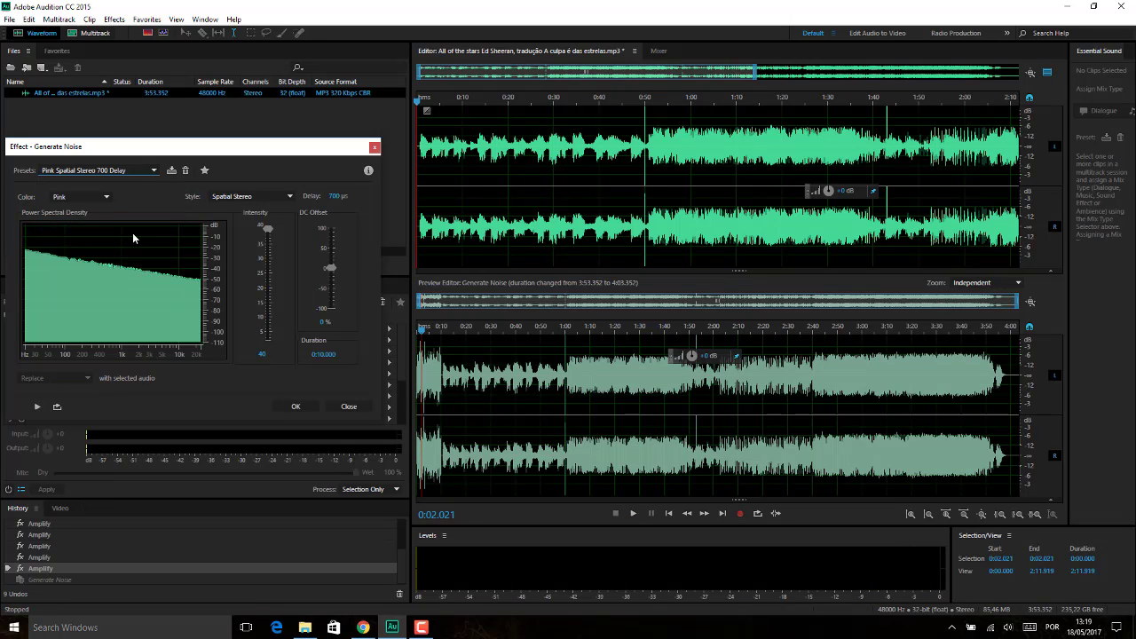
key("space")
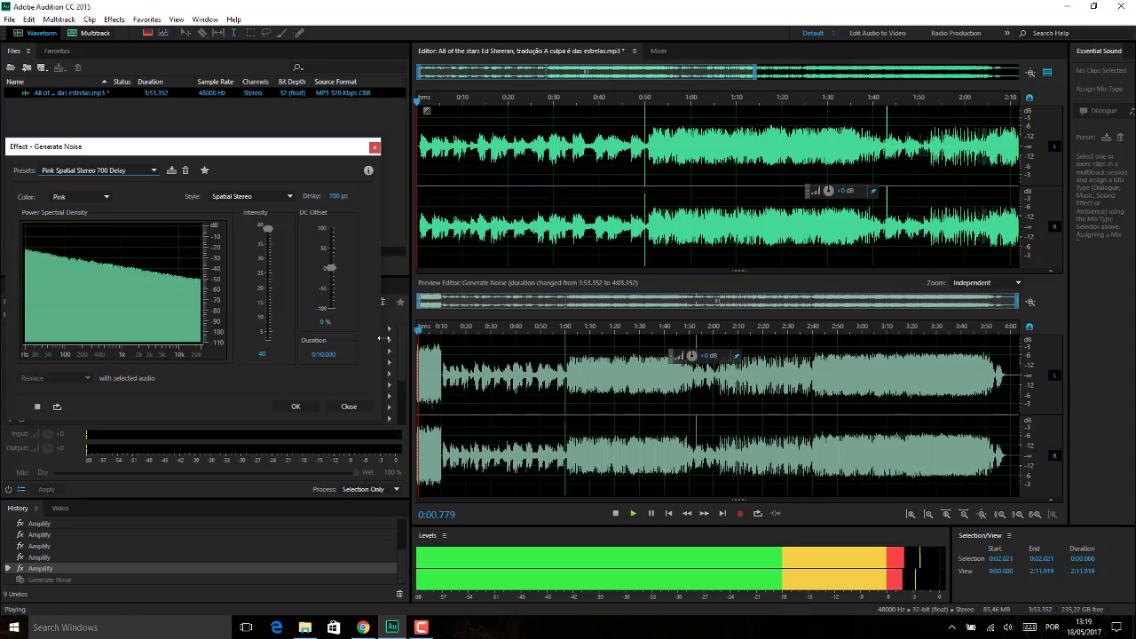
key("space")
left_click_drag(273, 229, 268, 302)
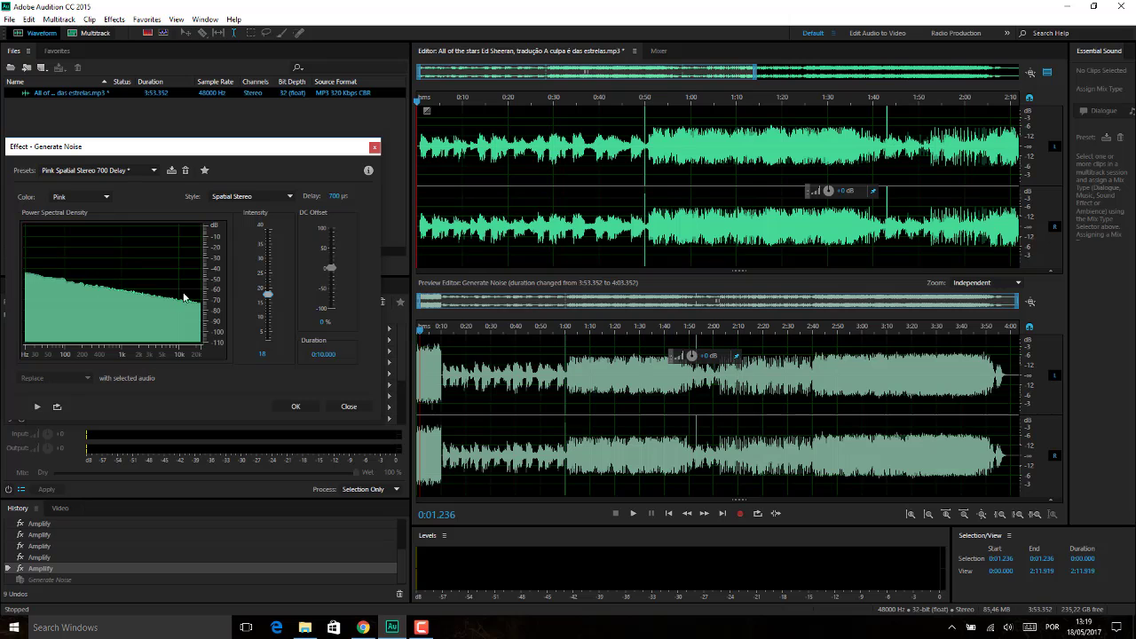
- Change the generated noise color to White and preview it briefly
left_click(106, 198)
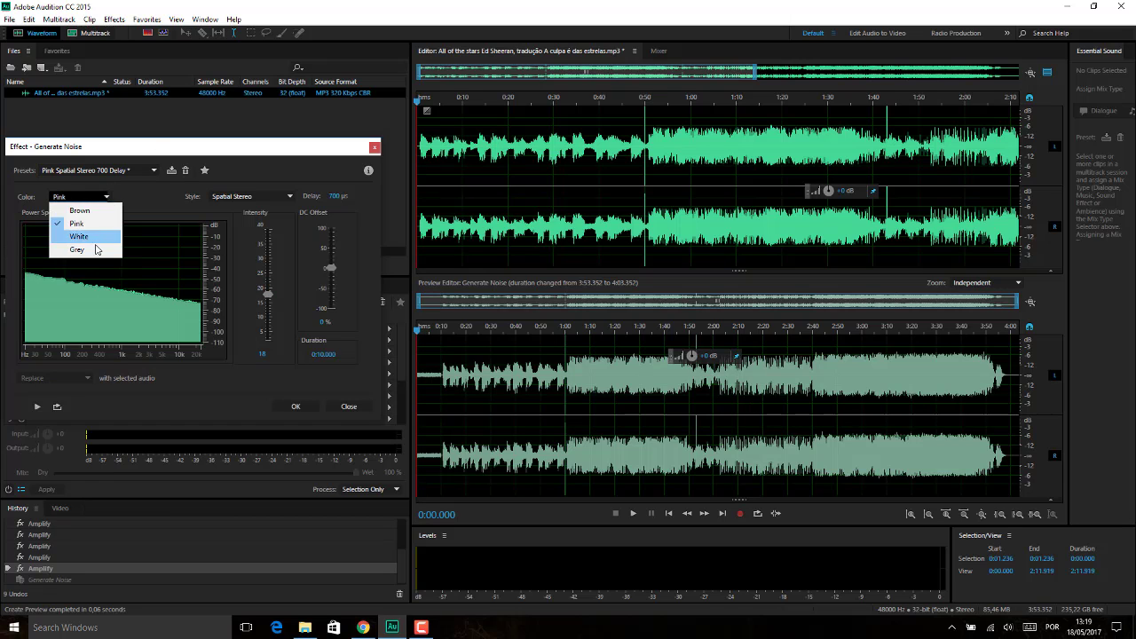
left_click(90, 237)
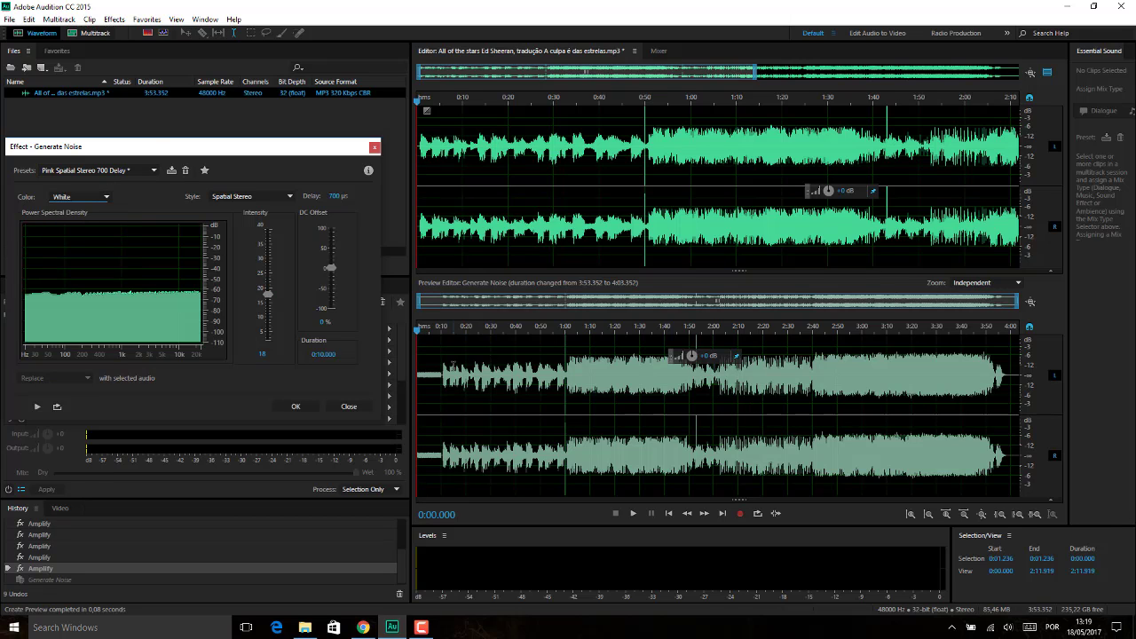
key("space")
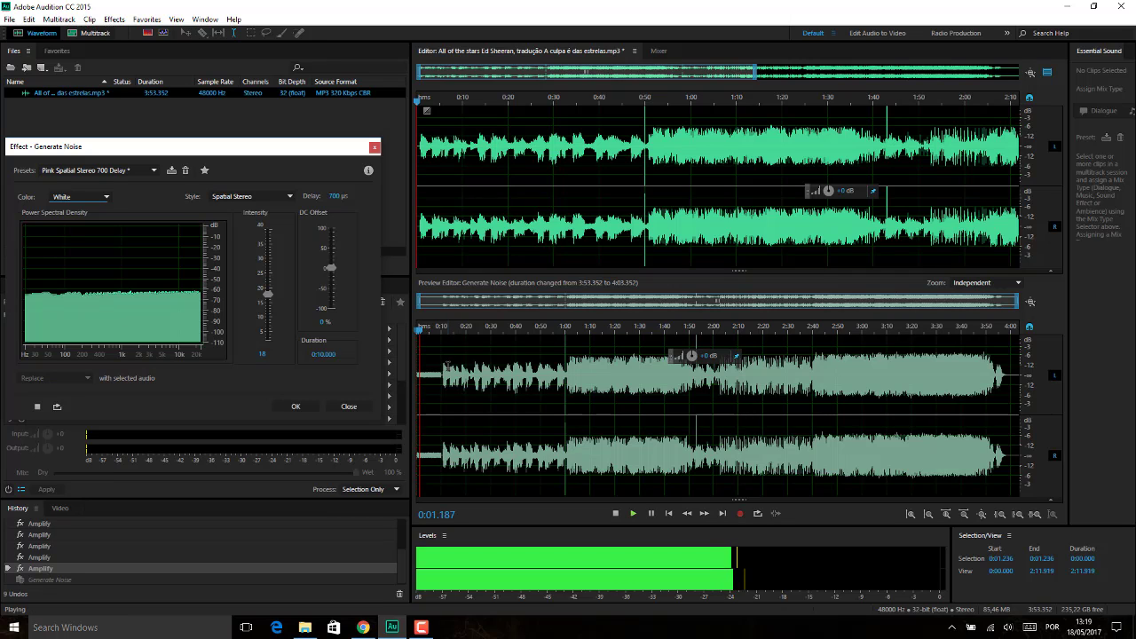
key("space")
- Switch the noise color to Grey, preview it while raising the intensity to 34, and close Generate Noise without applying it
left_click(102, 194)
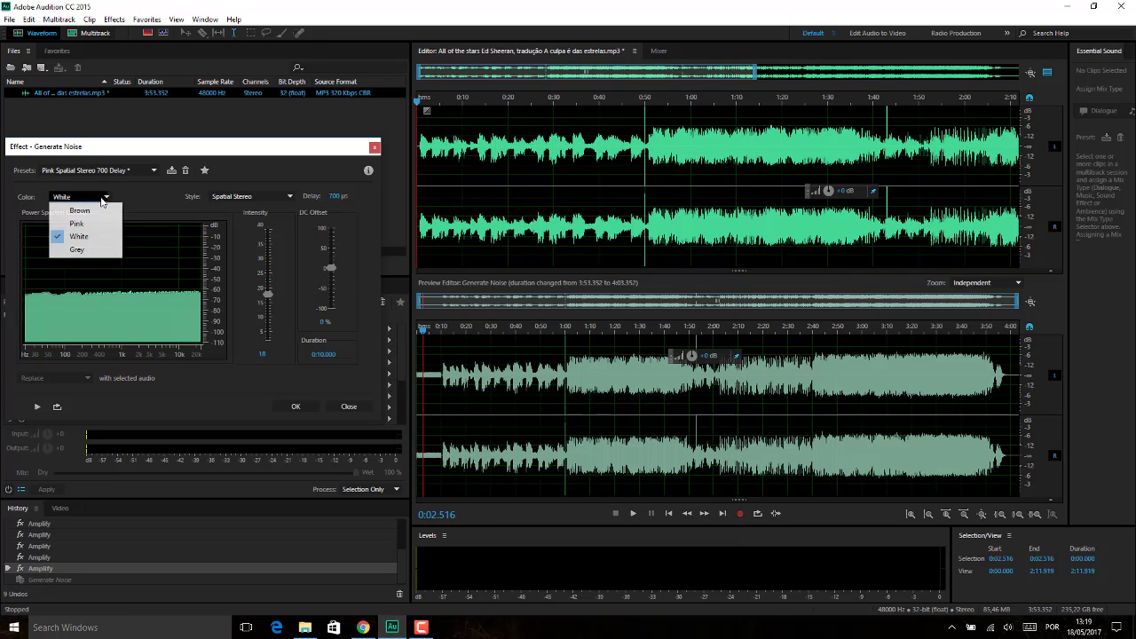
left_click(71, 254)
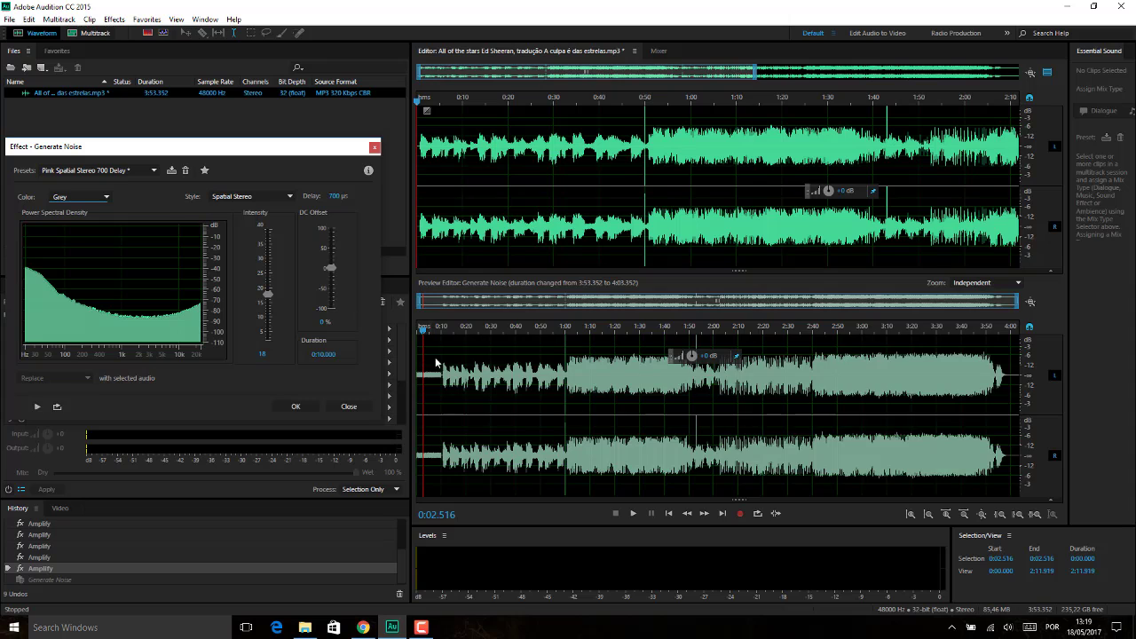
key("space")
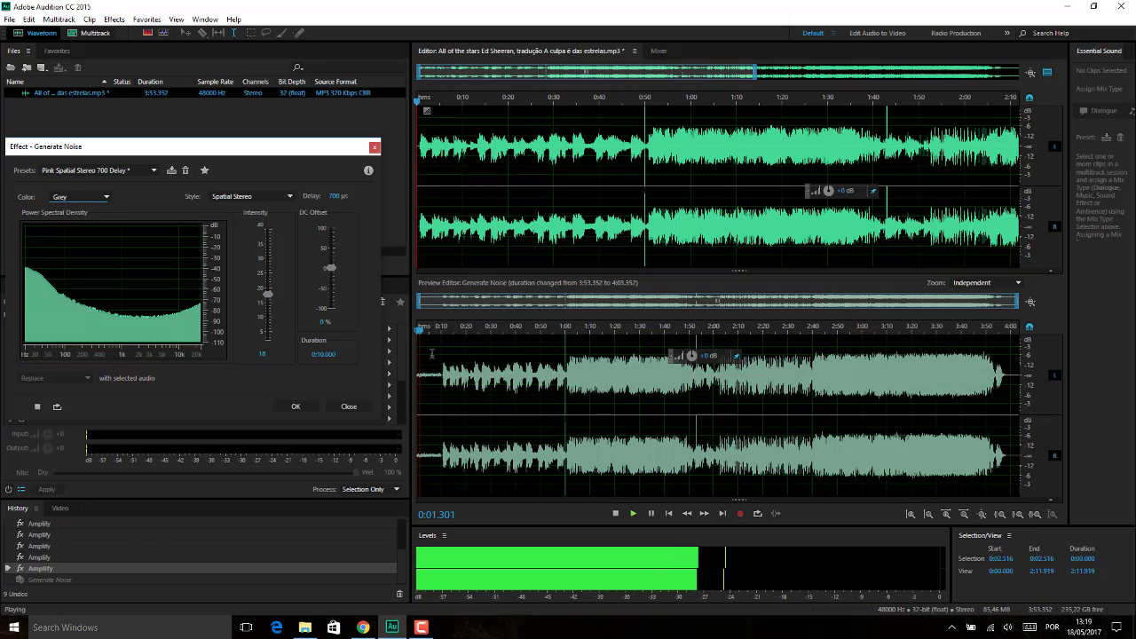
left_click_drag(267, 293, 267, 247)
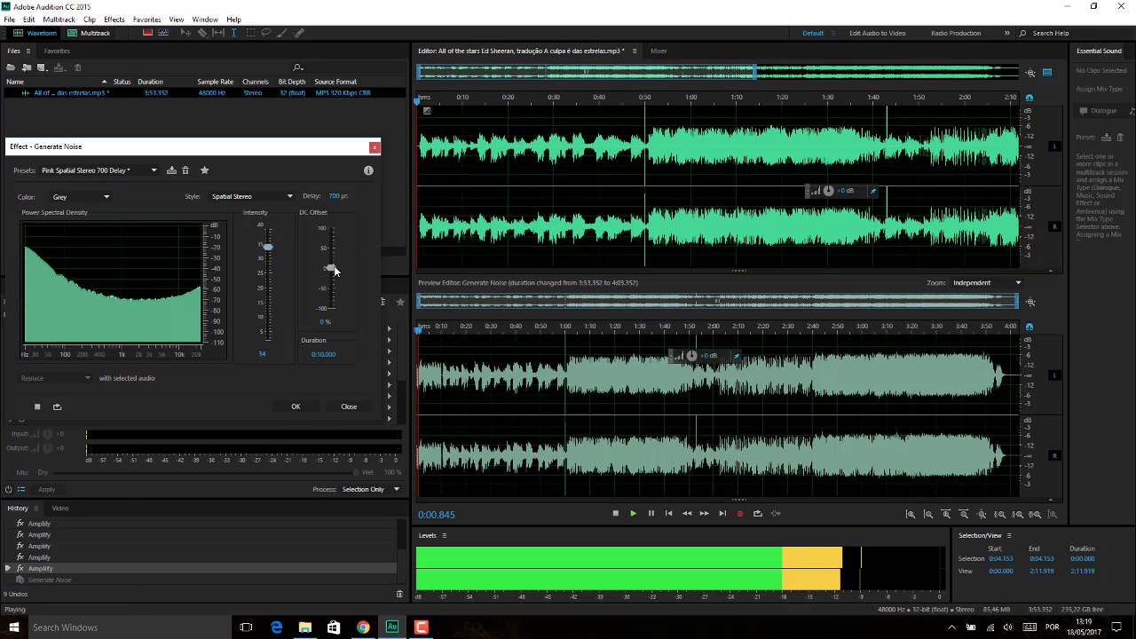
key("space")
left_click(349, 406)
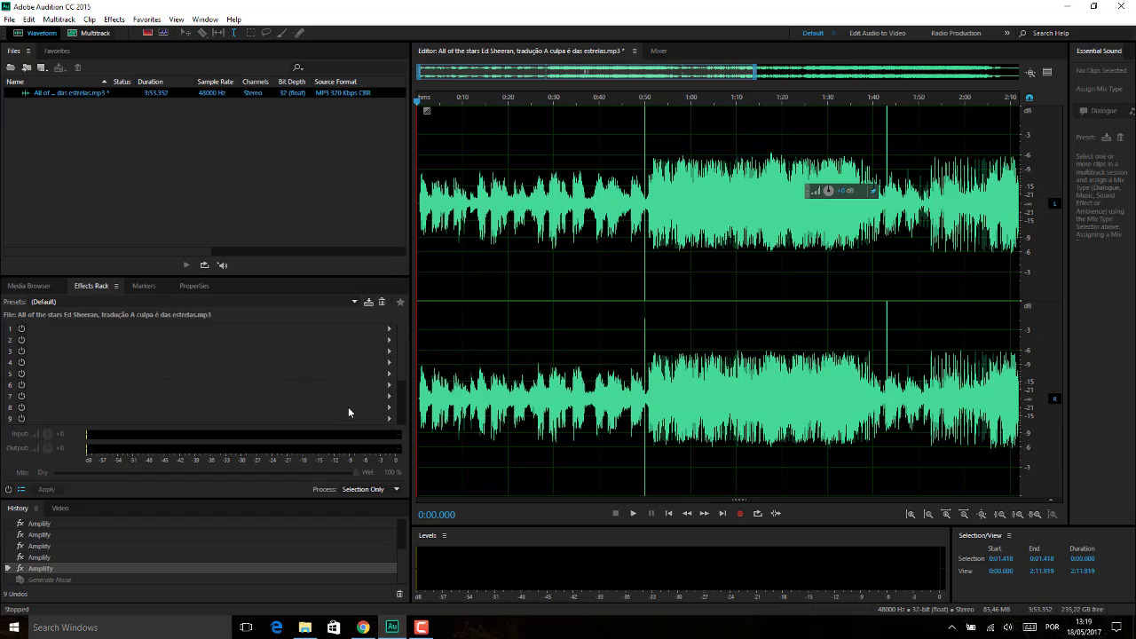
left_click(89, 19)
mouse_move(113, 18)
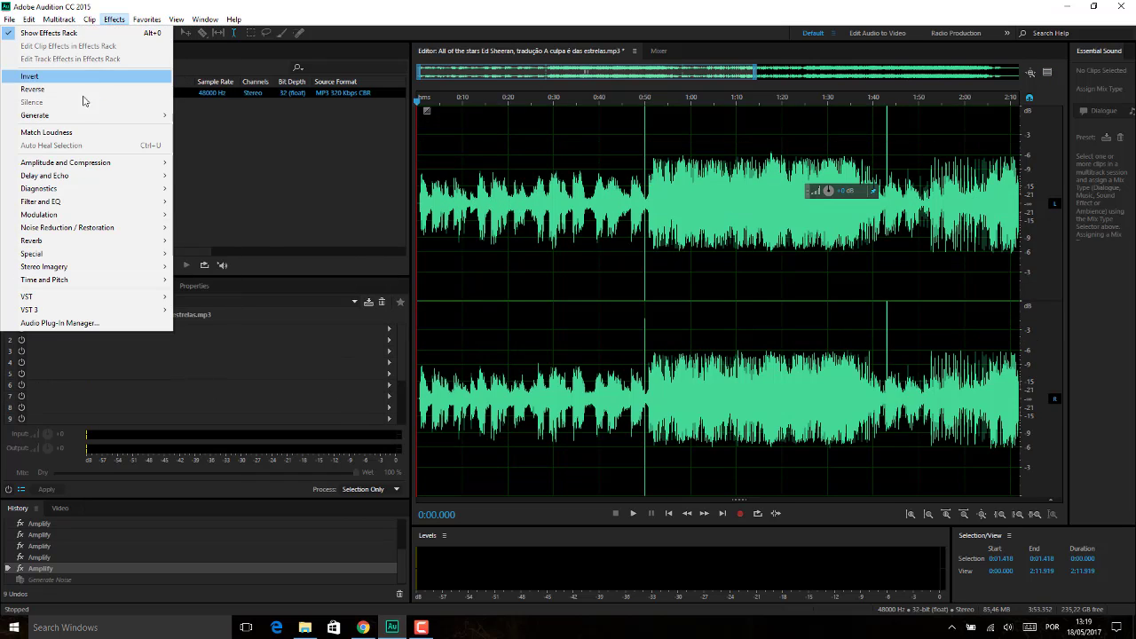
mouse_move(80, 119)
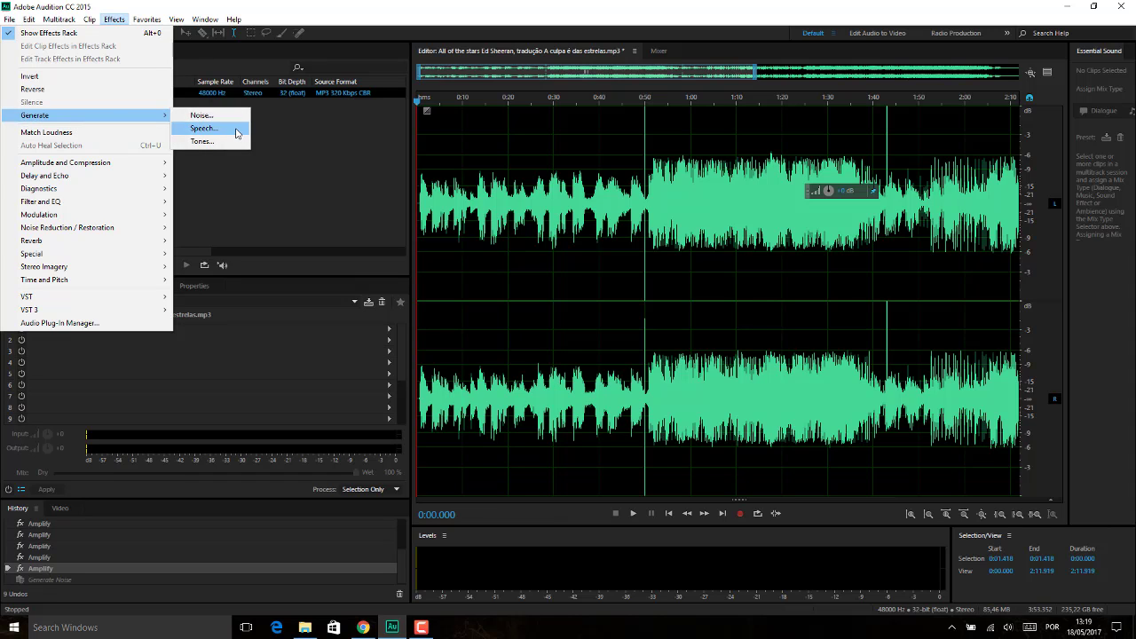
left_click(528, 632)
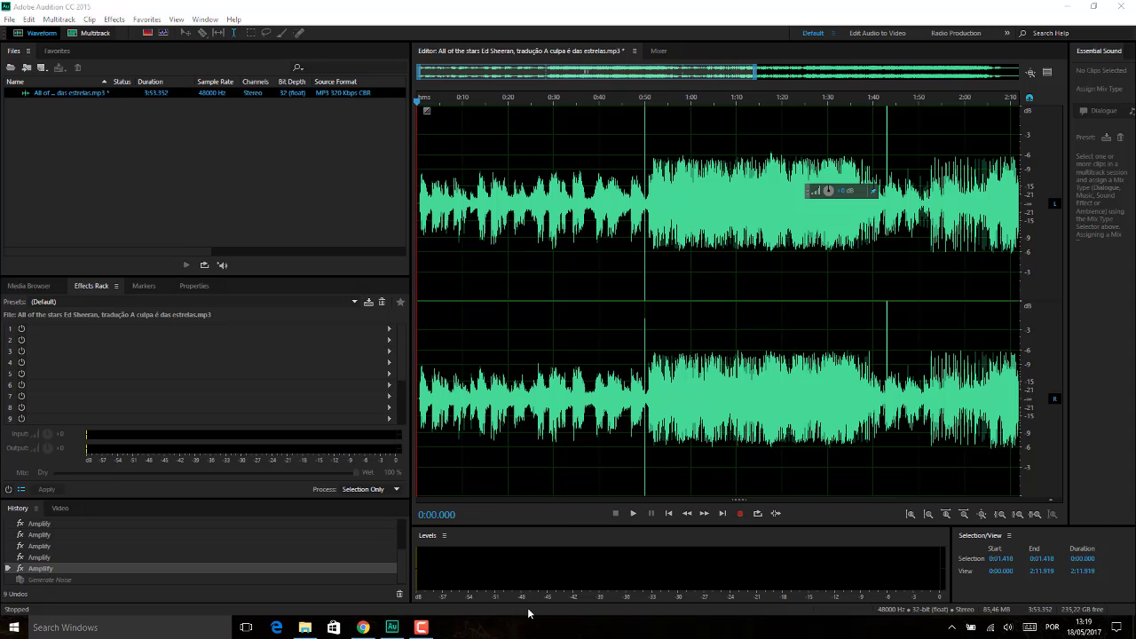
- Move the playhead to about 0:03 and play the song briefly from there
left_click(431, 302)
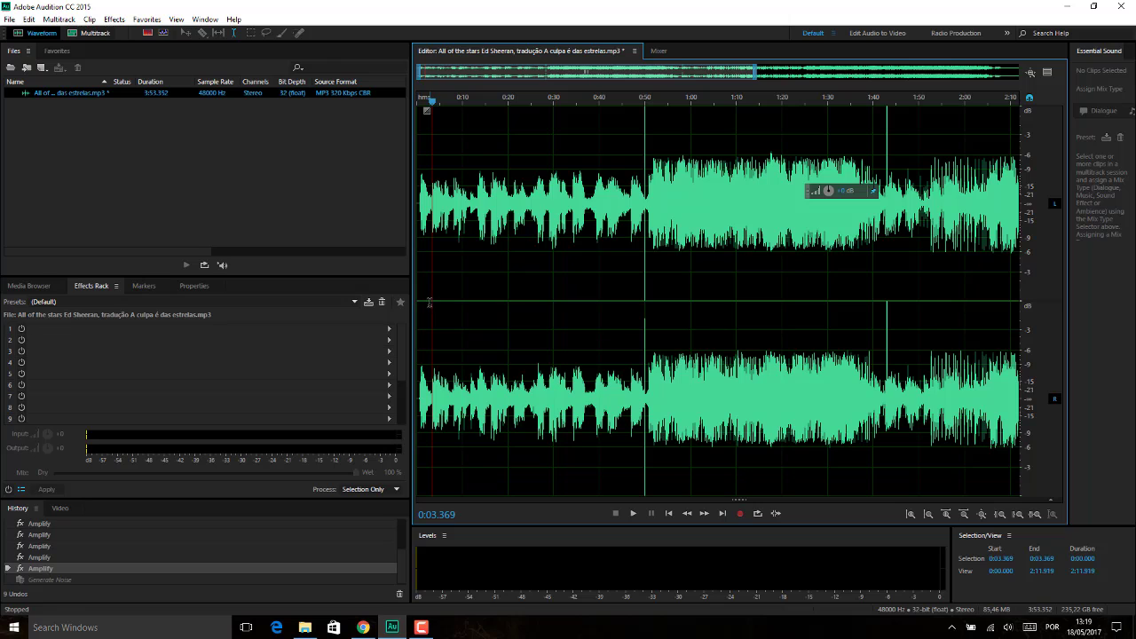
key("space")
key("space")
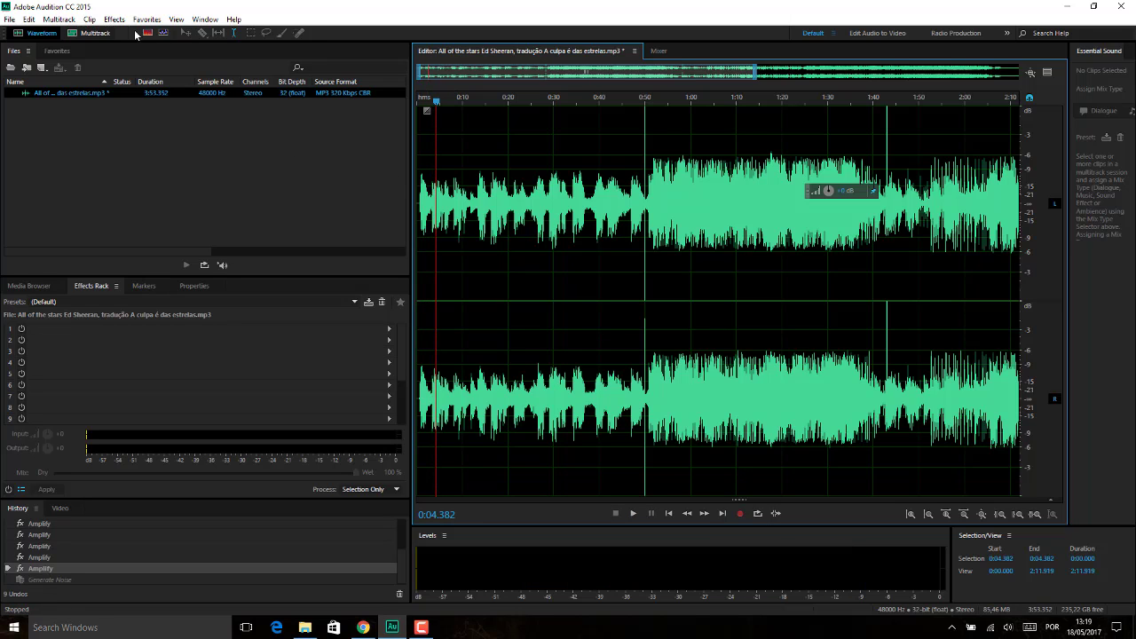
- Bring up the Generate effect choices to reach Speech for the song at about 0:04
left_click(115, 19)
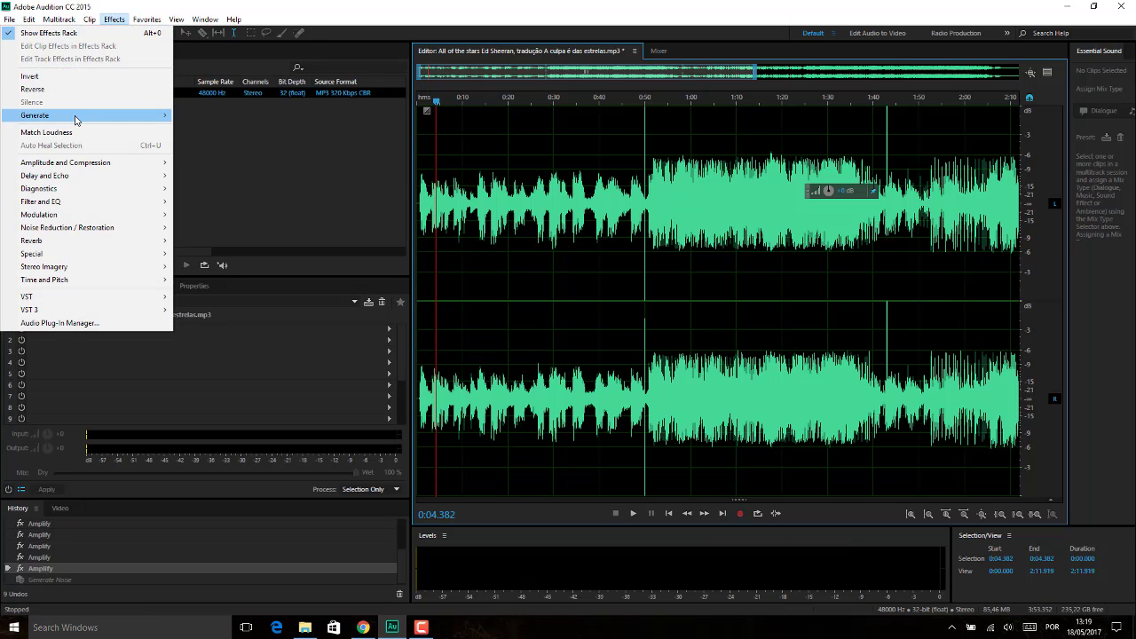
mouse_move(76, 119)
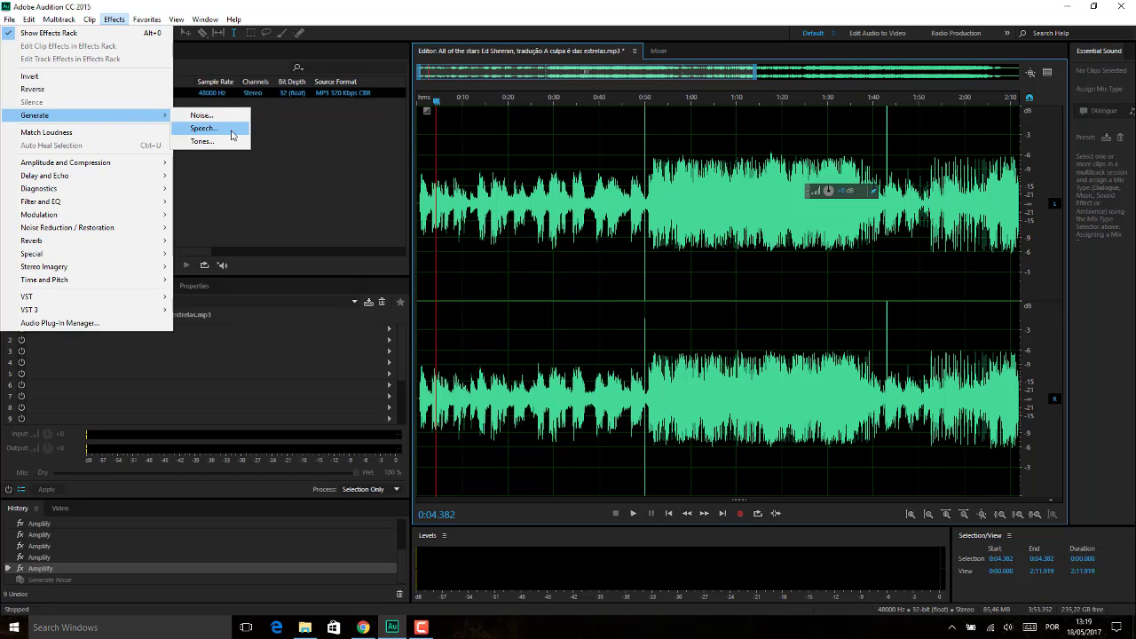